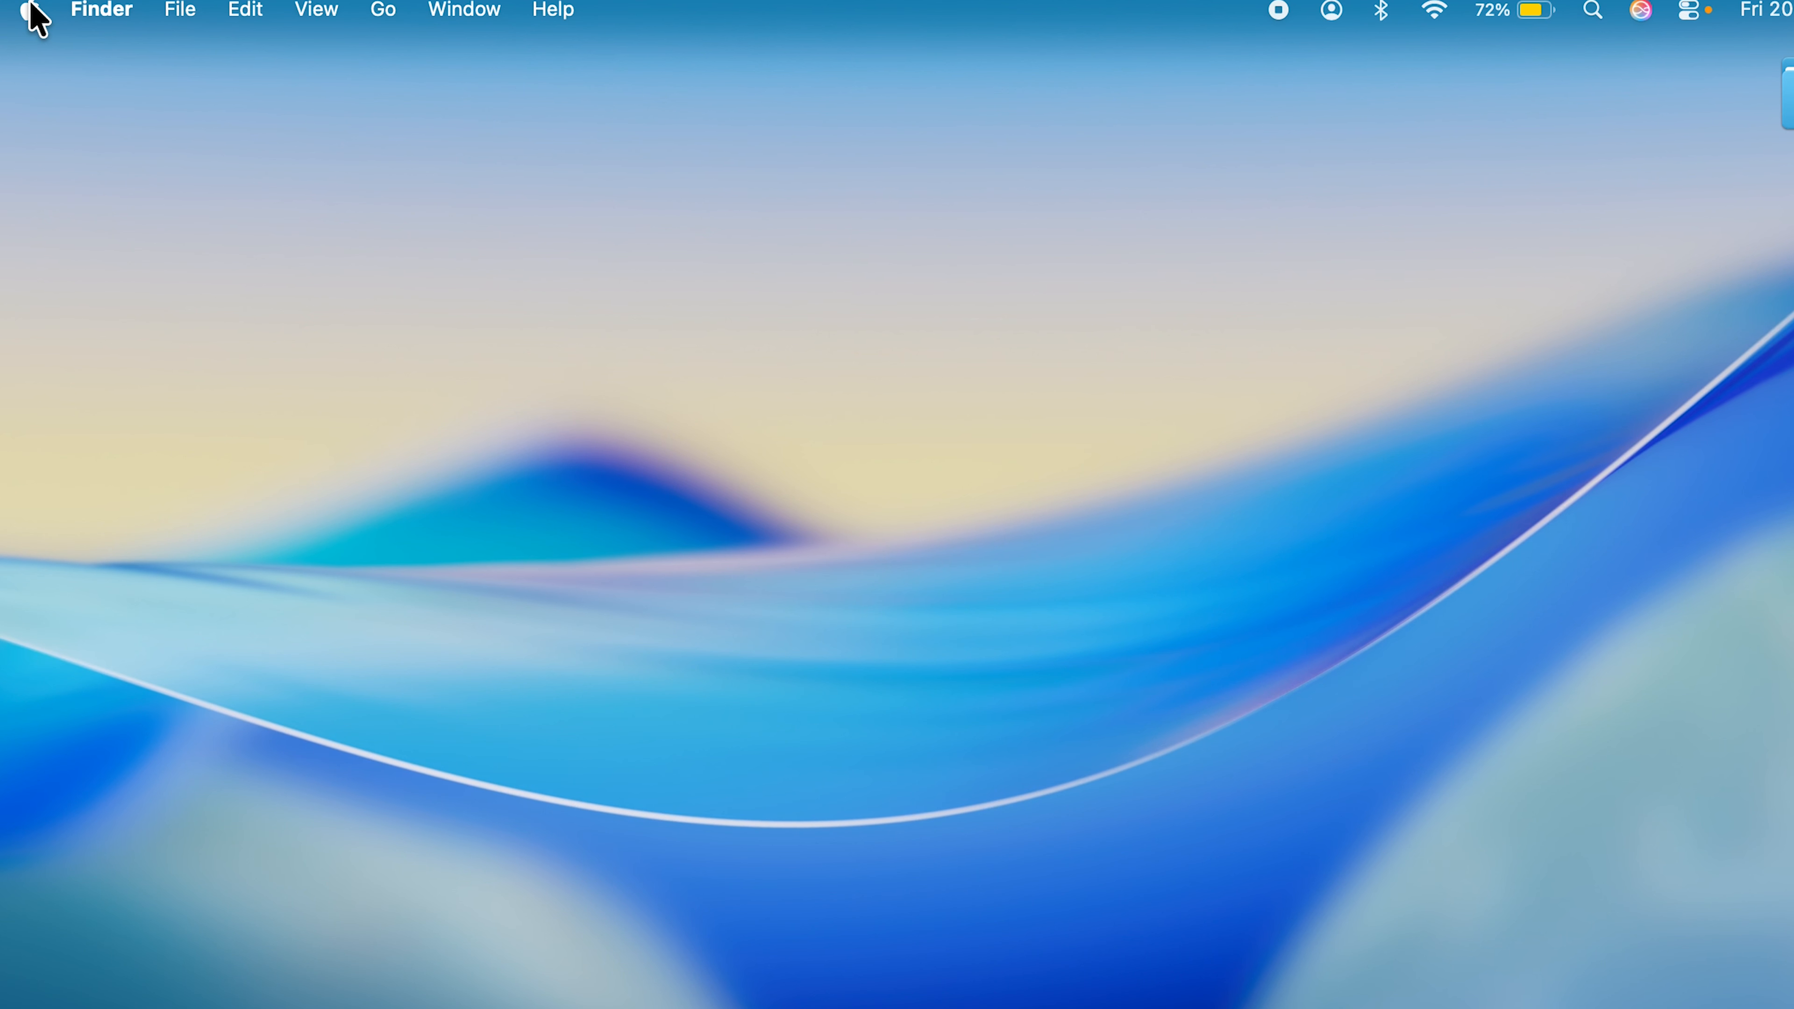
- Open the Menu Bar settings in System Settings and look through the available options
{"action": "left_click", "coordinate": [31, 11]}
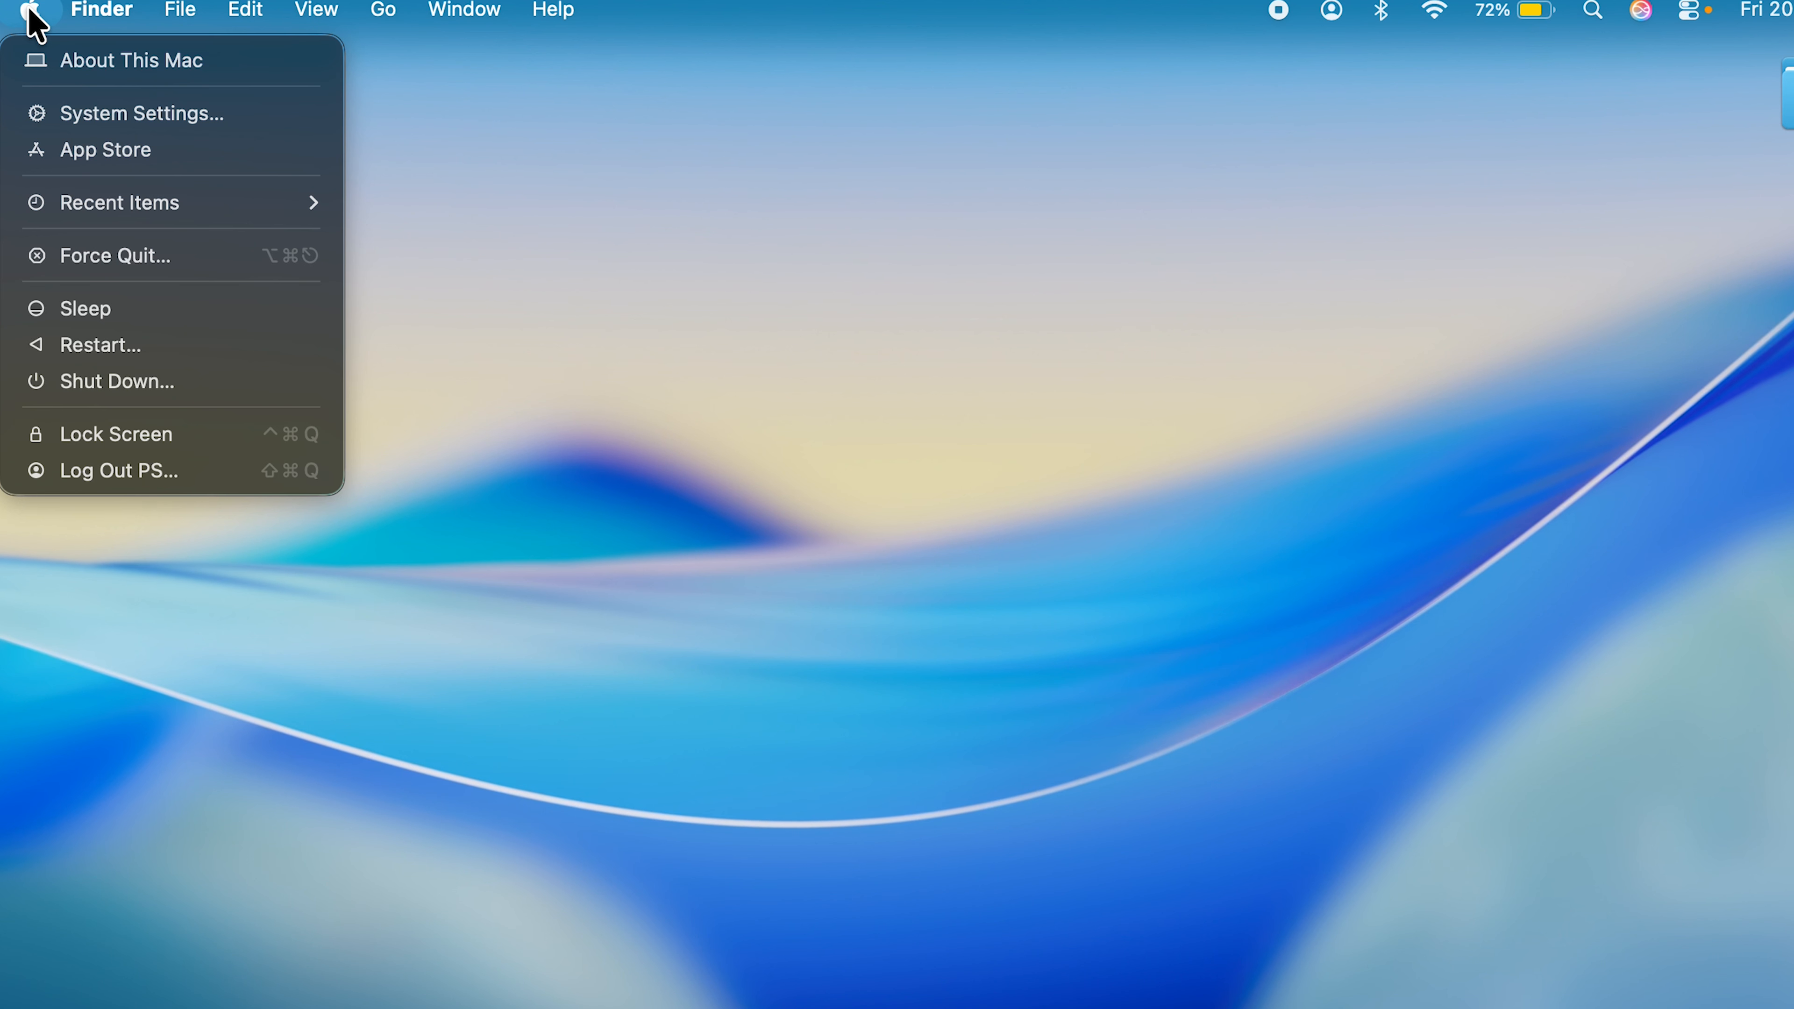
{"action": "left_click", "coordinate": [163, 119]}
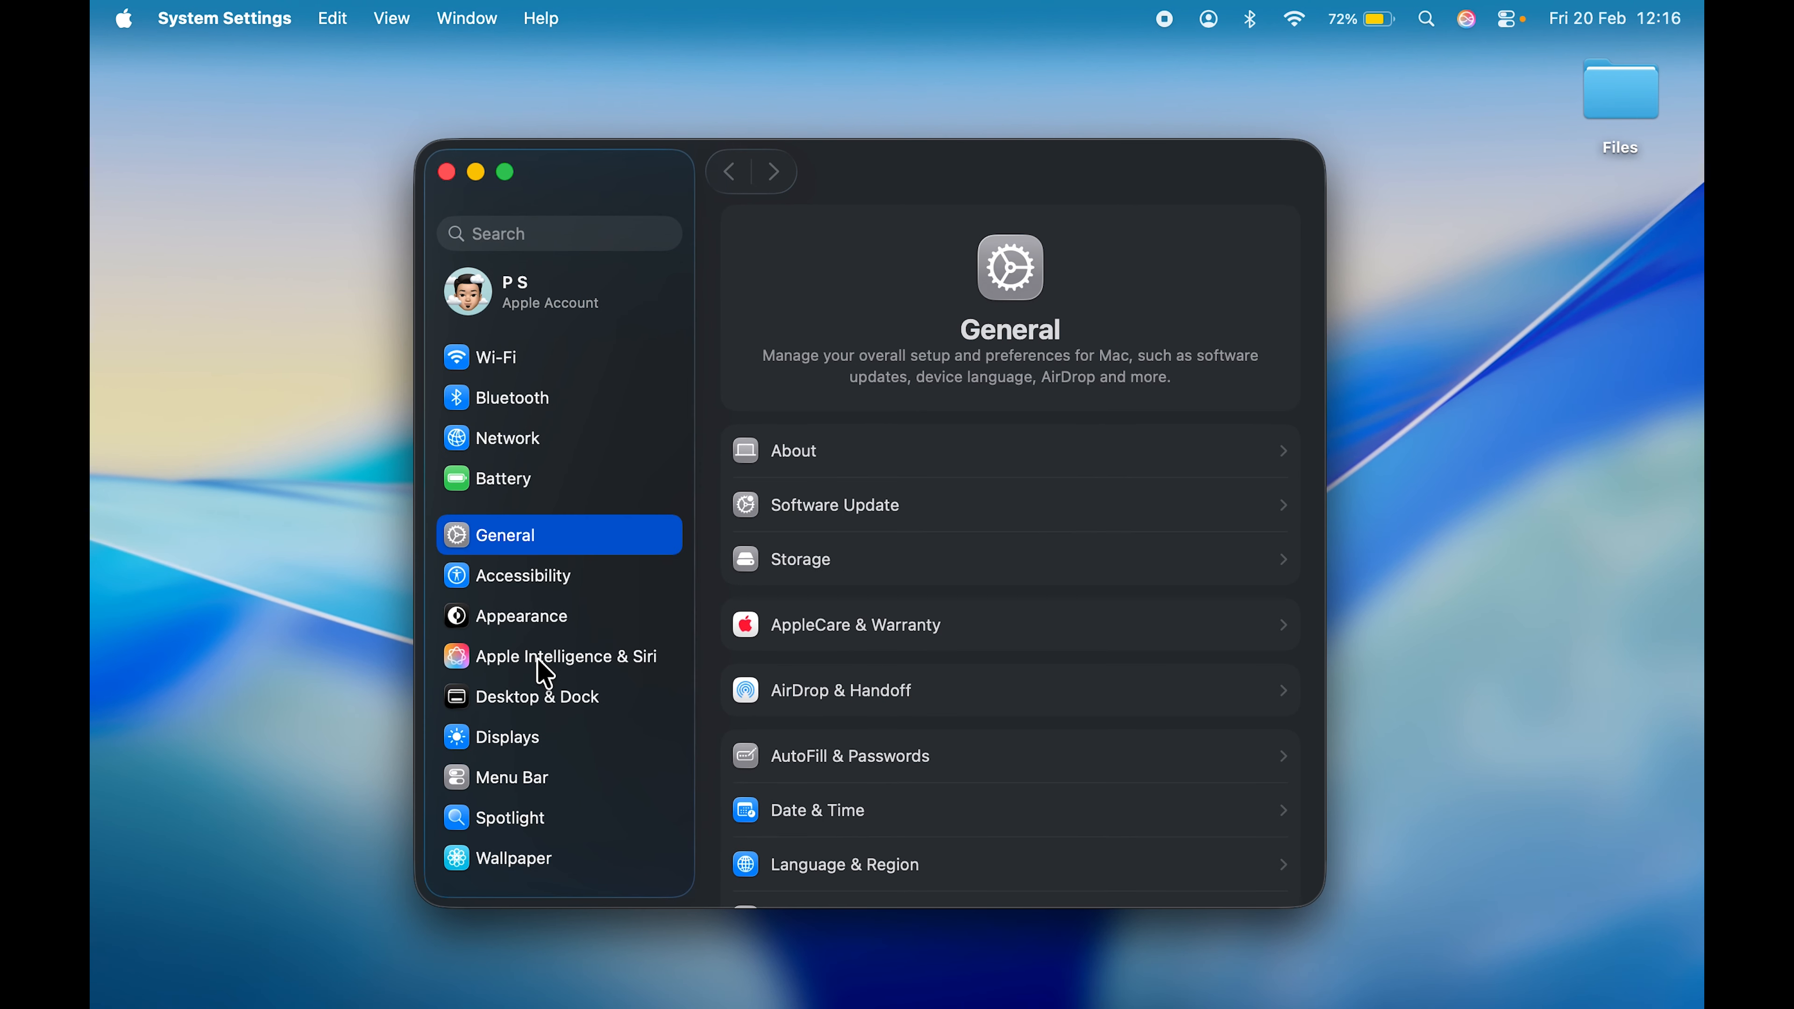
{"action": "scroll", "coordinate": [535, 798], "scroll_direction": "down", "scroll_amount": 3}
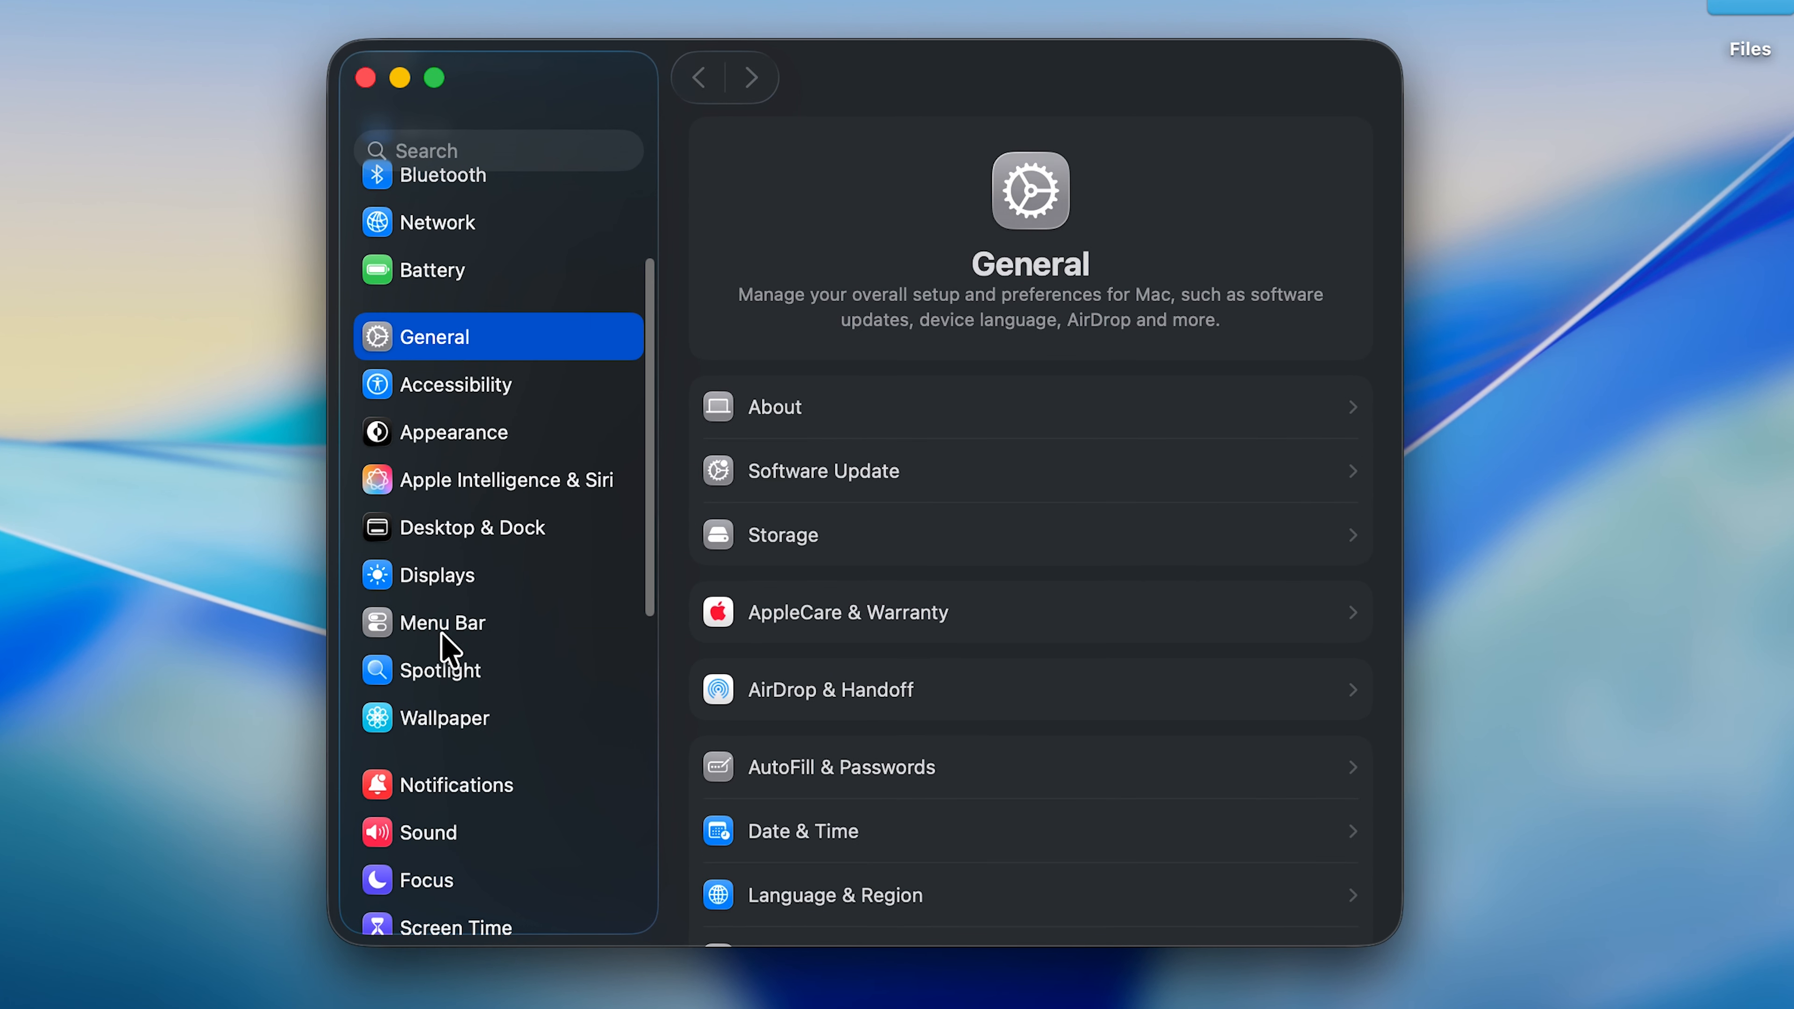
{"action": "left_click", "coordinate": [536, 640]}
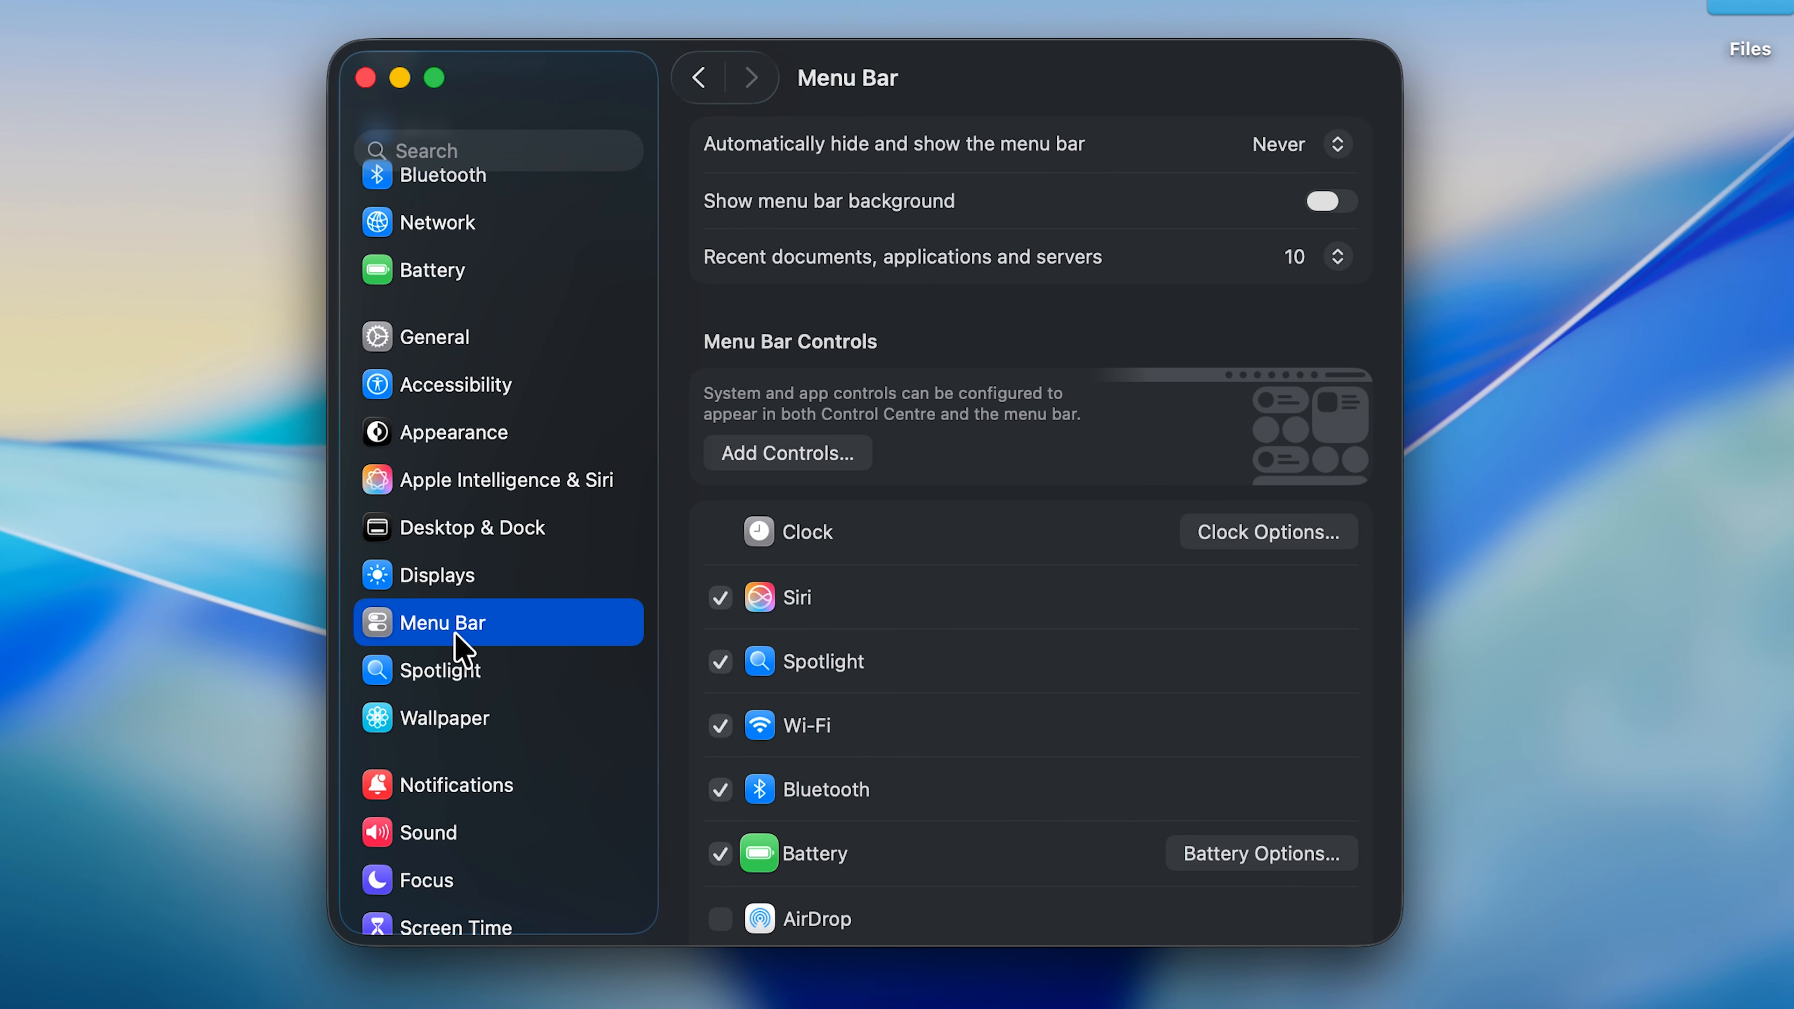
{"action": "scroll", "coordinate": [1098, 661], "scroll_direction": "down", "scroll_amount": 10}
{"action": "scroll", "coordinate": [1099, 661], "scroll_direction": "up", "scroll_amount": 10}
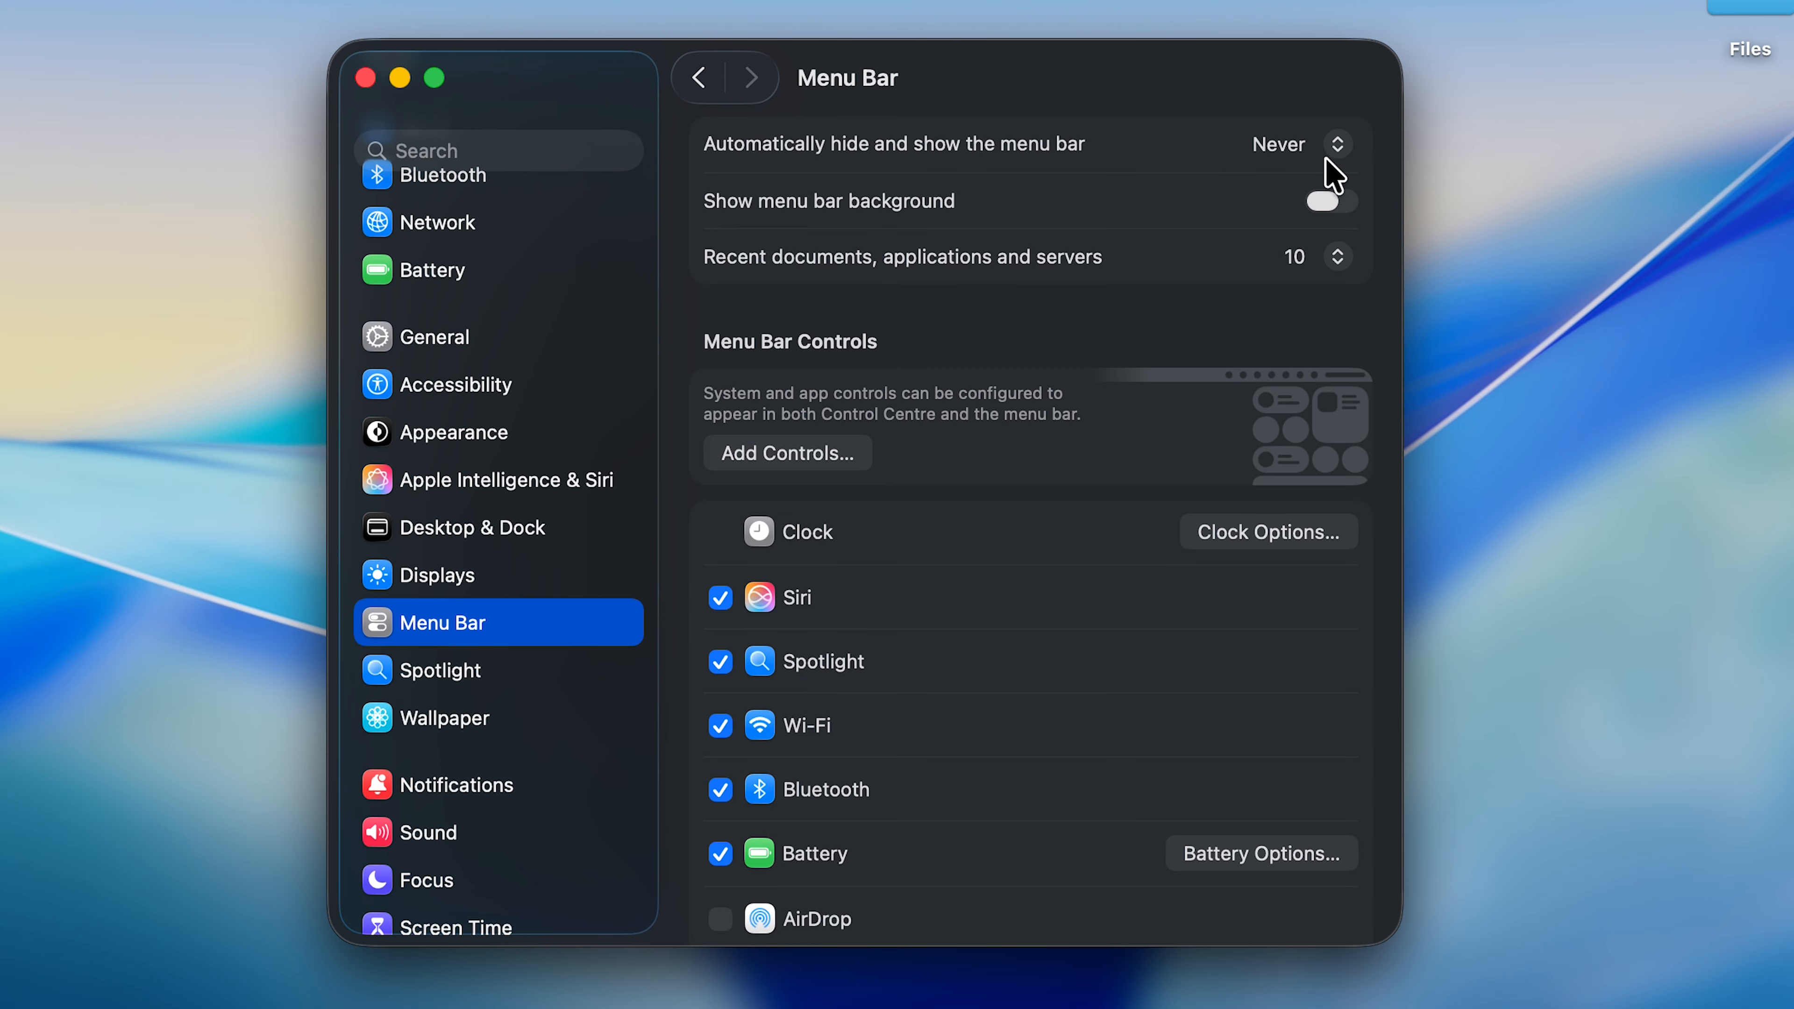
- Try the Always option for automatically hiding and showing the menu bar, and set it back to Never
{"action": "left_click", "coordinate": [1336, 147]}
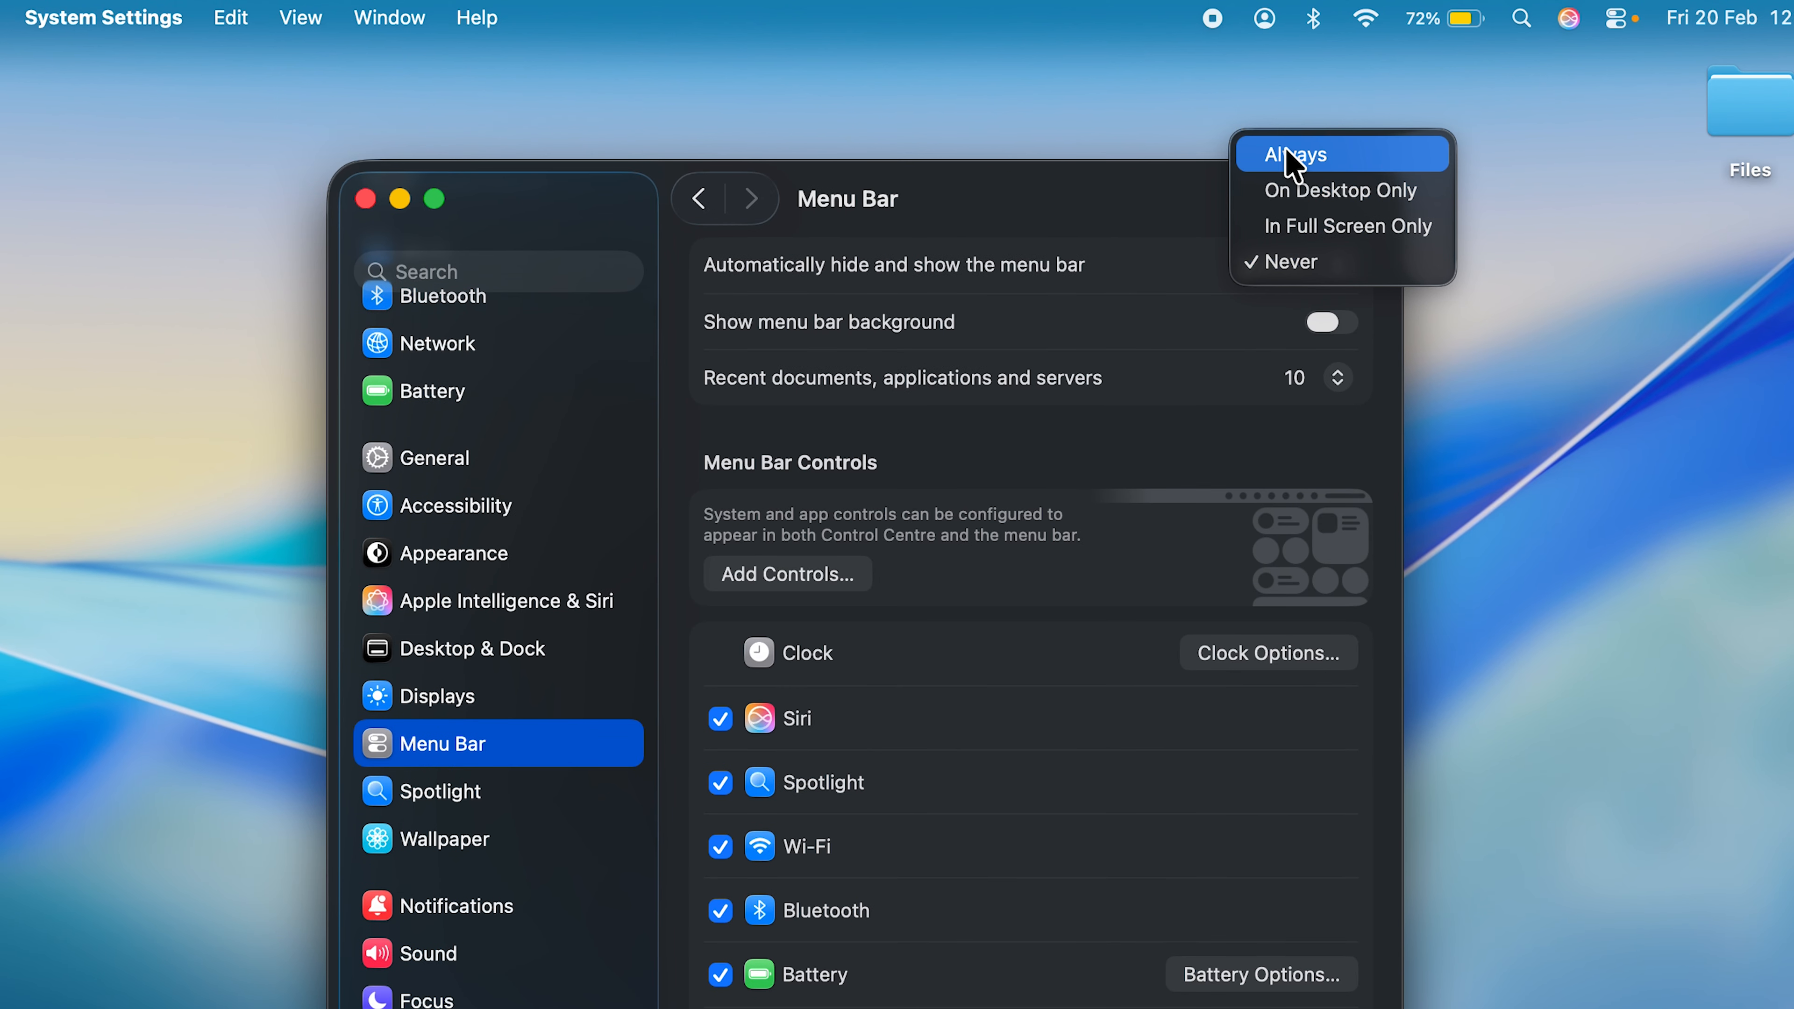
{"action": "left_click", "coordinate": [1307, 130]}
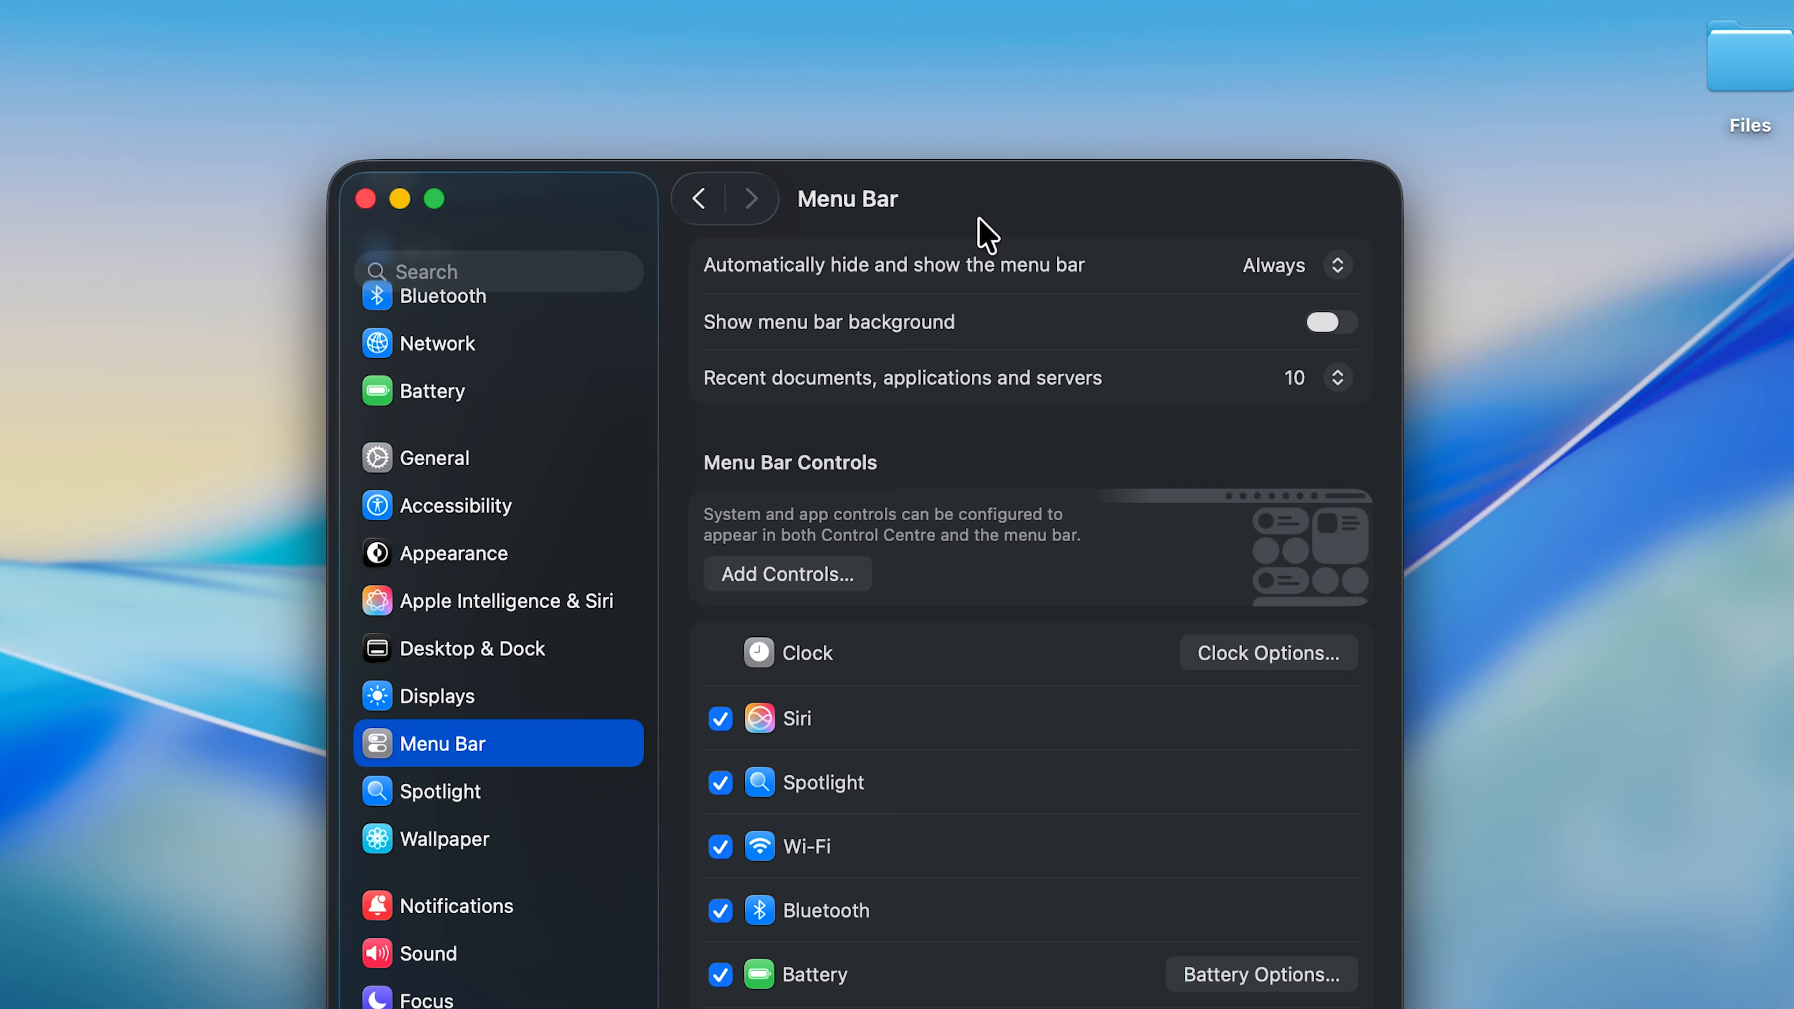
{"action": "mouse_move", "coordinate": [885, 2]}
{"action": "left_click", "coordinate": [1305, 277]}
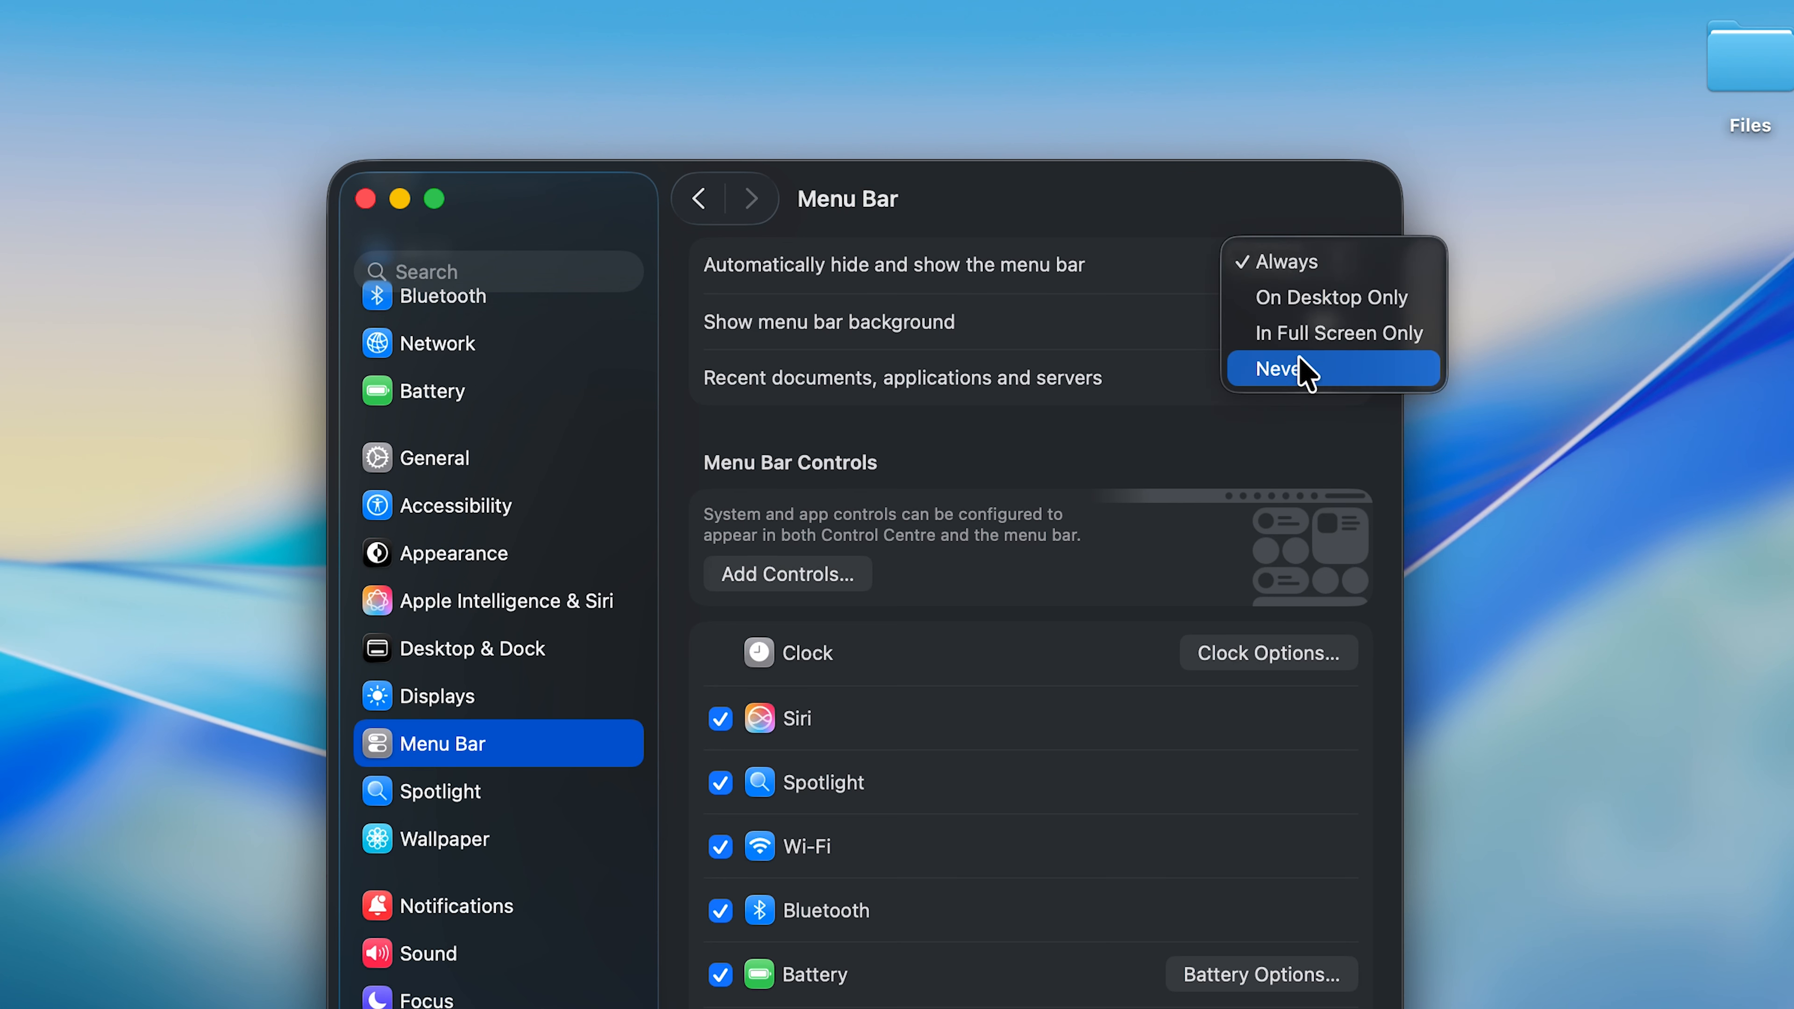
{"action": "left_click", "coordinate": [1291, 371]}
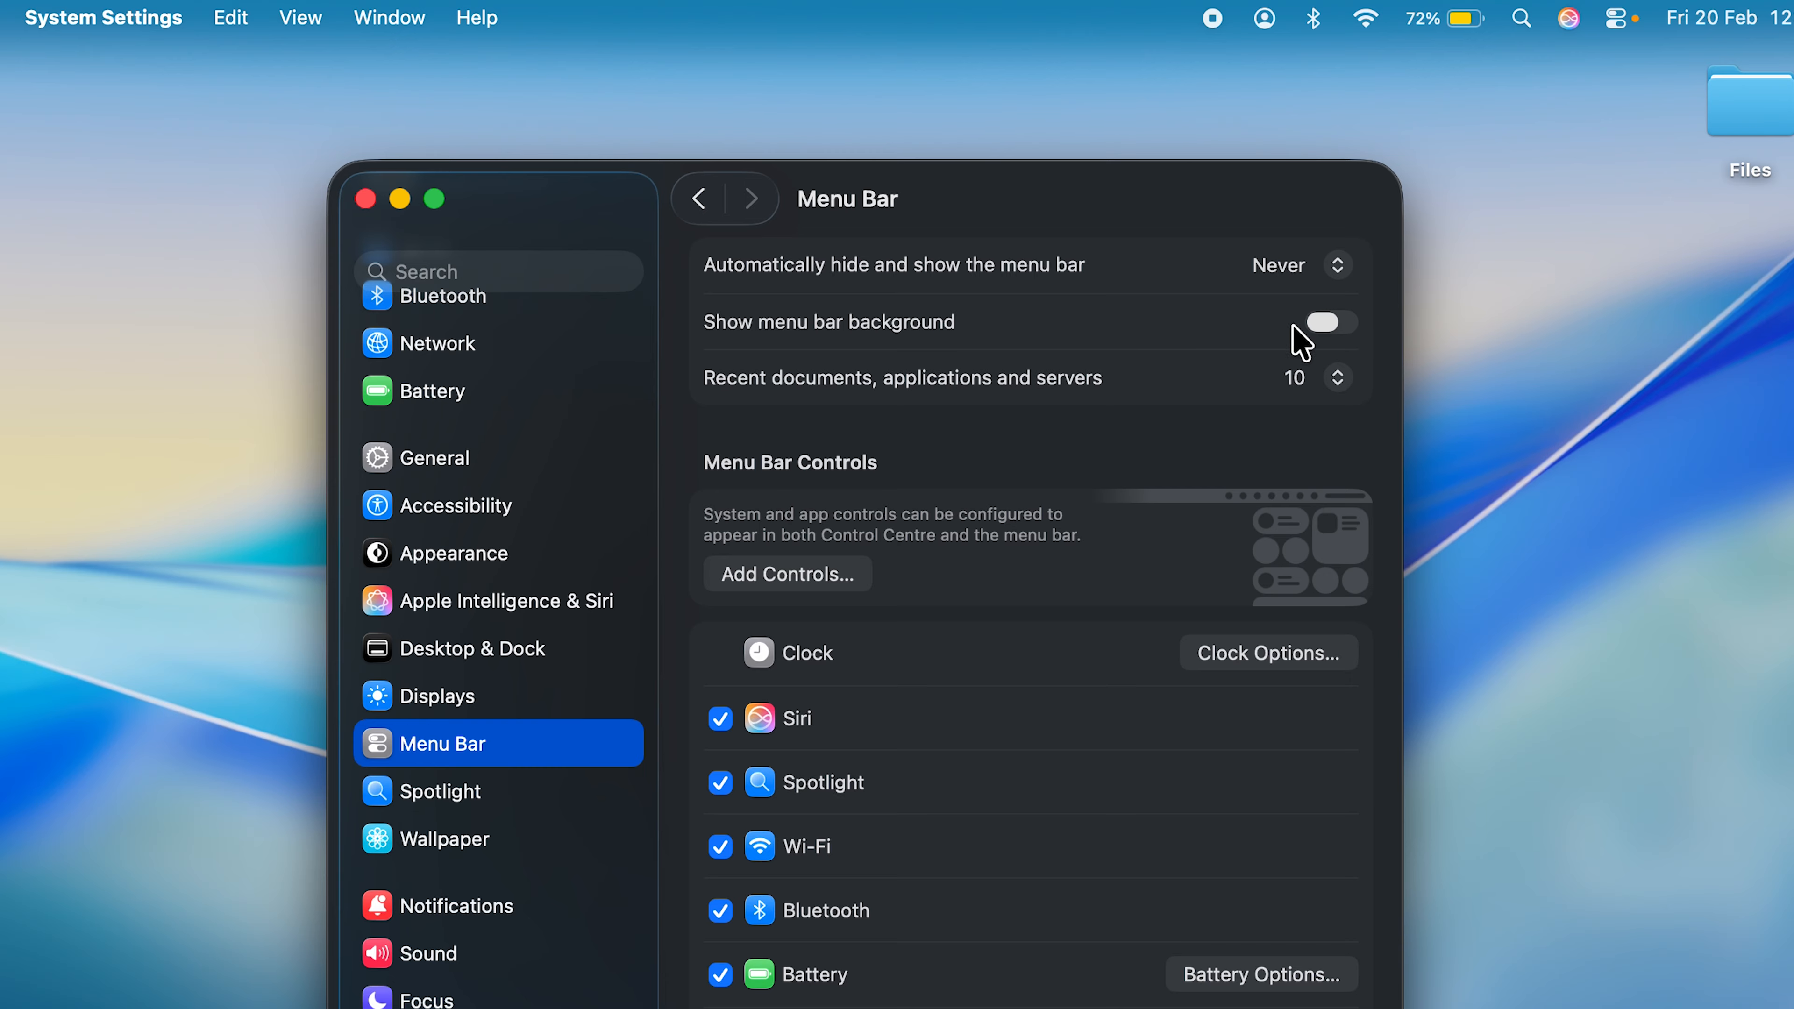
- Turn the menu bar background on to preview it and turn it off again
{"action": "left_click", "coordinate": [1325, 326]}
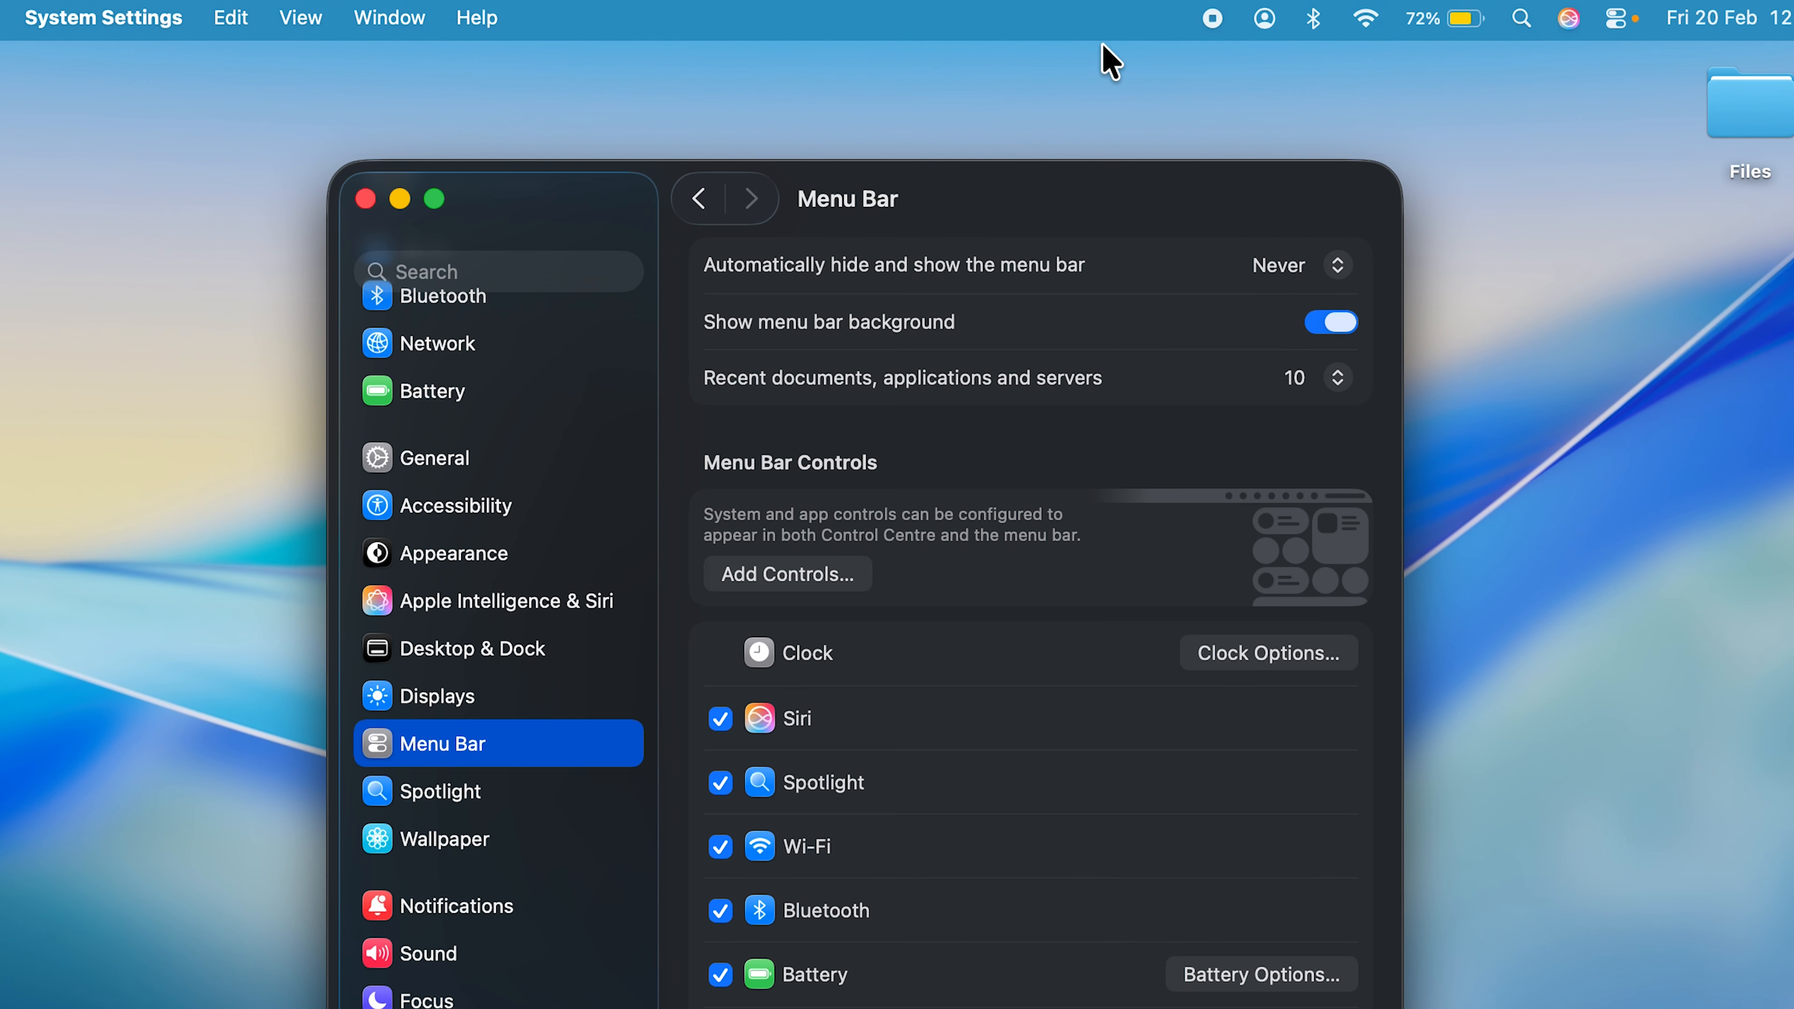
{"action": "left_click", "coordinate": [1338, 327]}
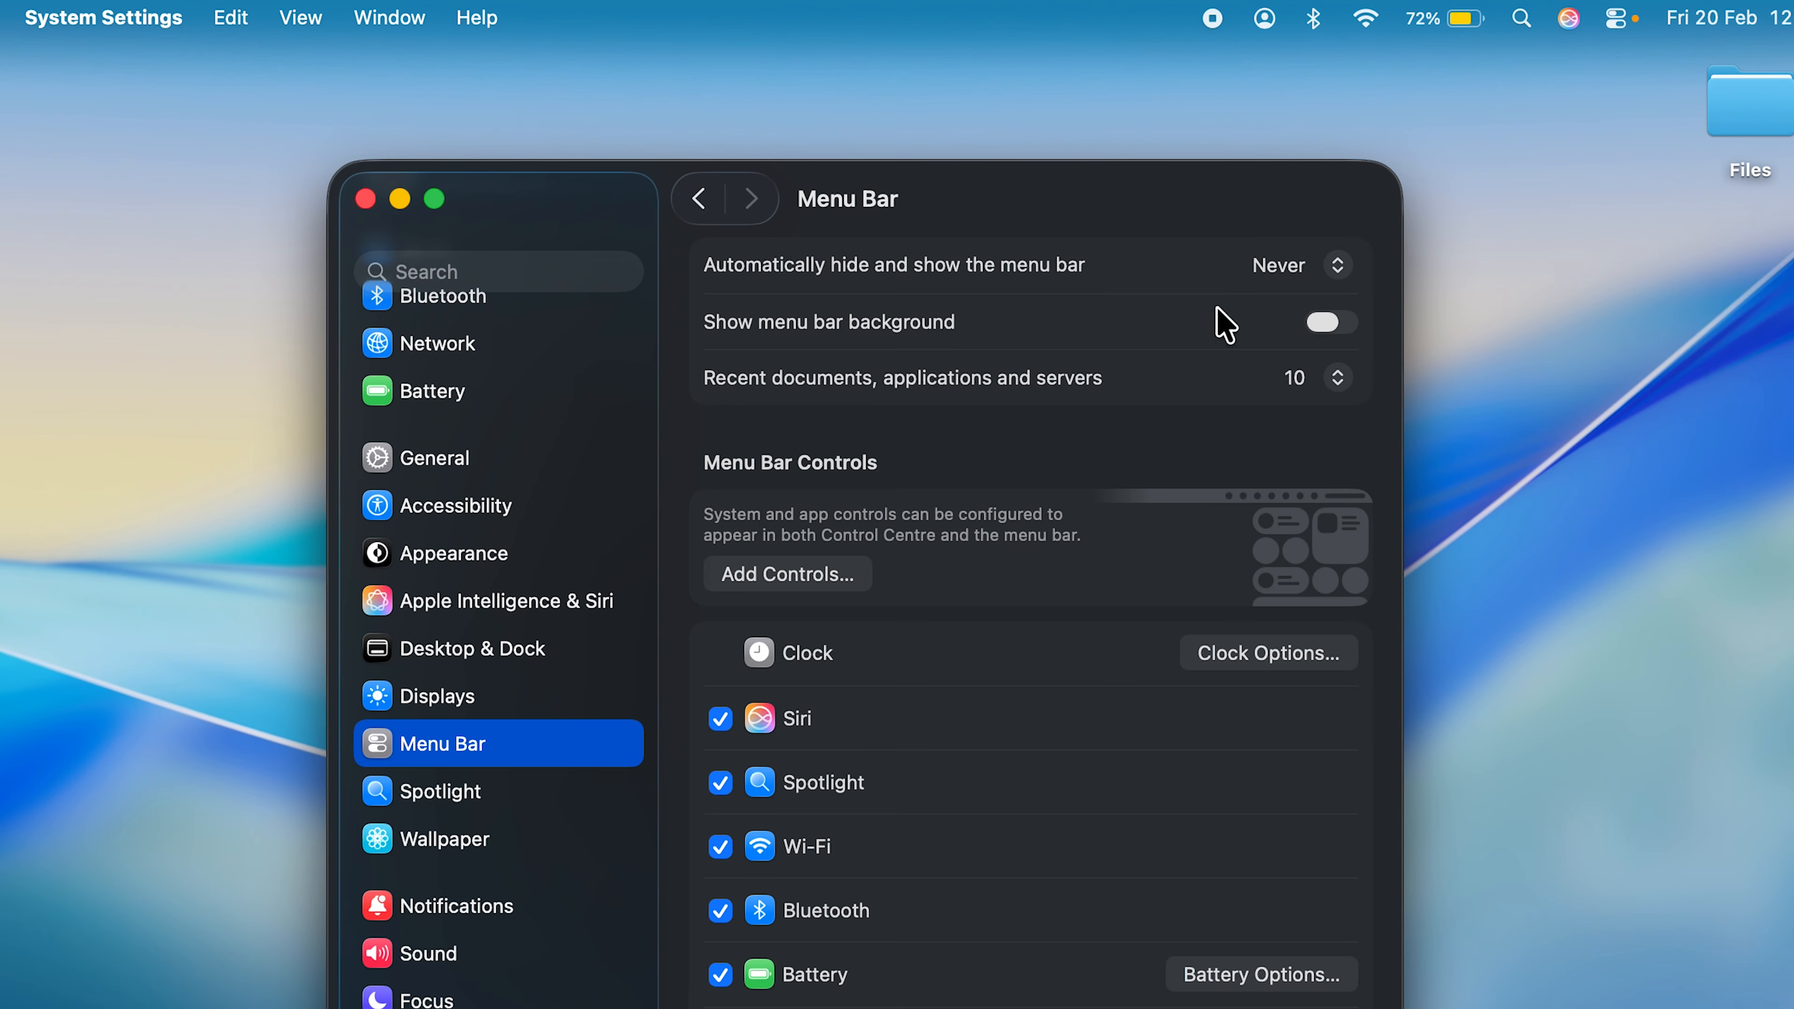
- Show the AirDrop control in the menu bar and take it out again
{"action": "scroll", "coordinate": [1074, 432], "scroll_direction": "down", "scroll_amount": 5}
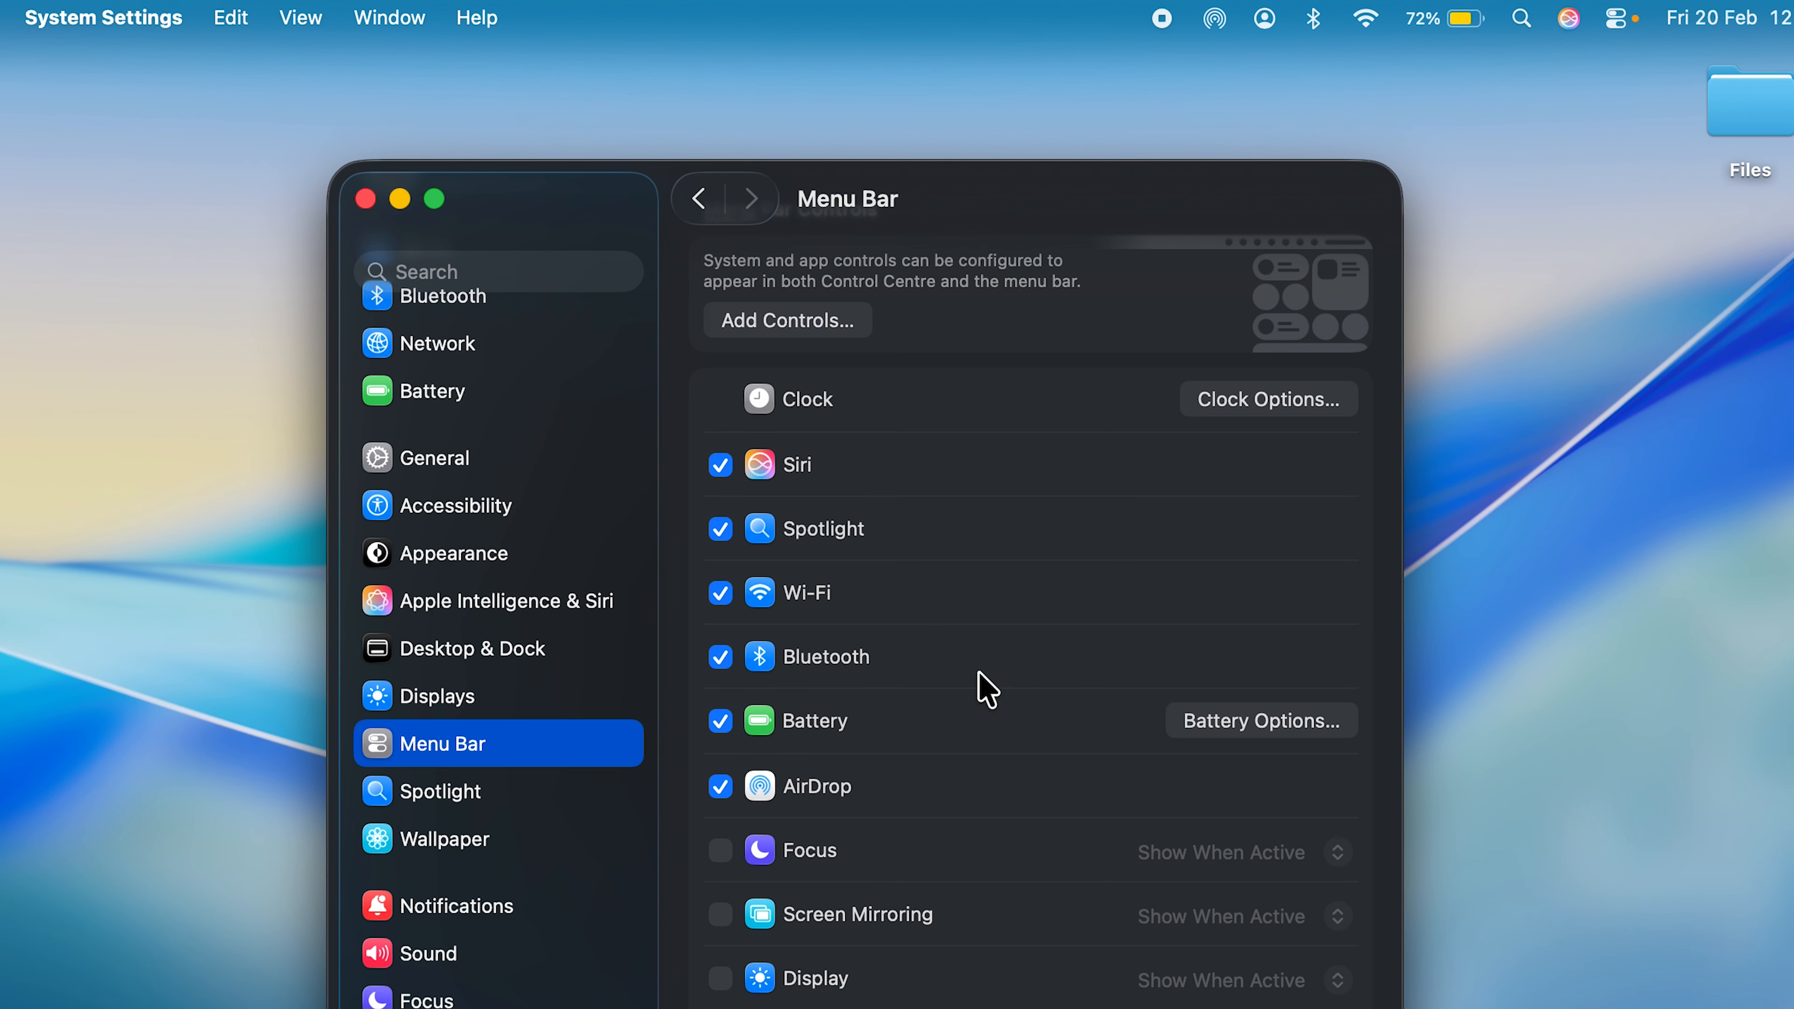
{"action": "left_click", "coordinate": [720, 786]}
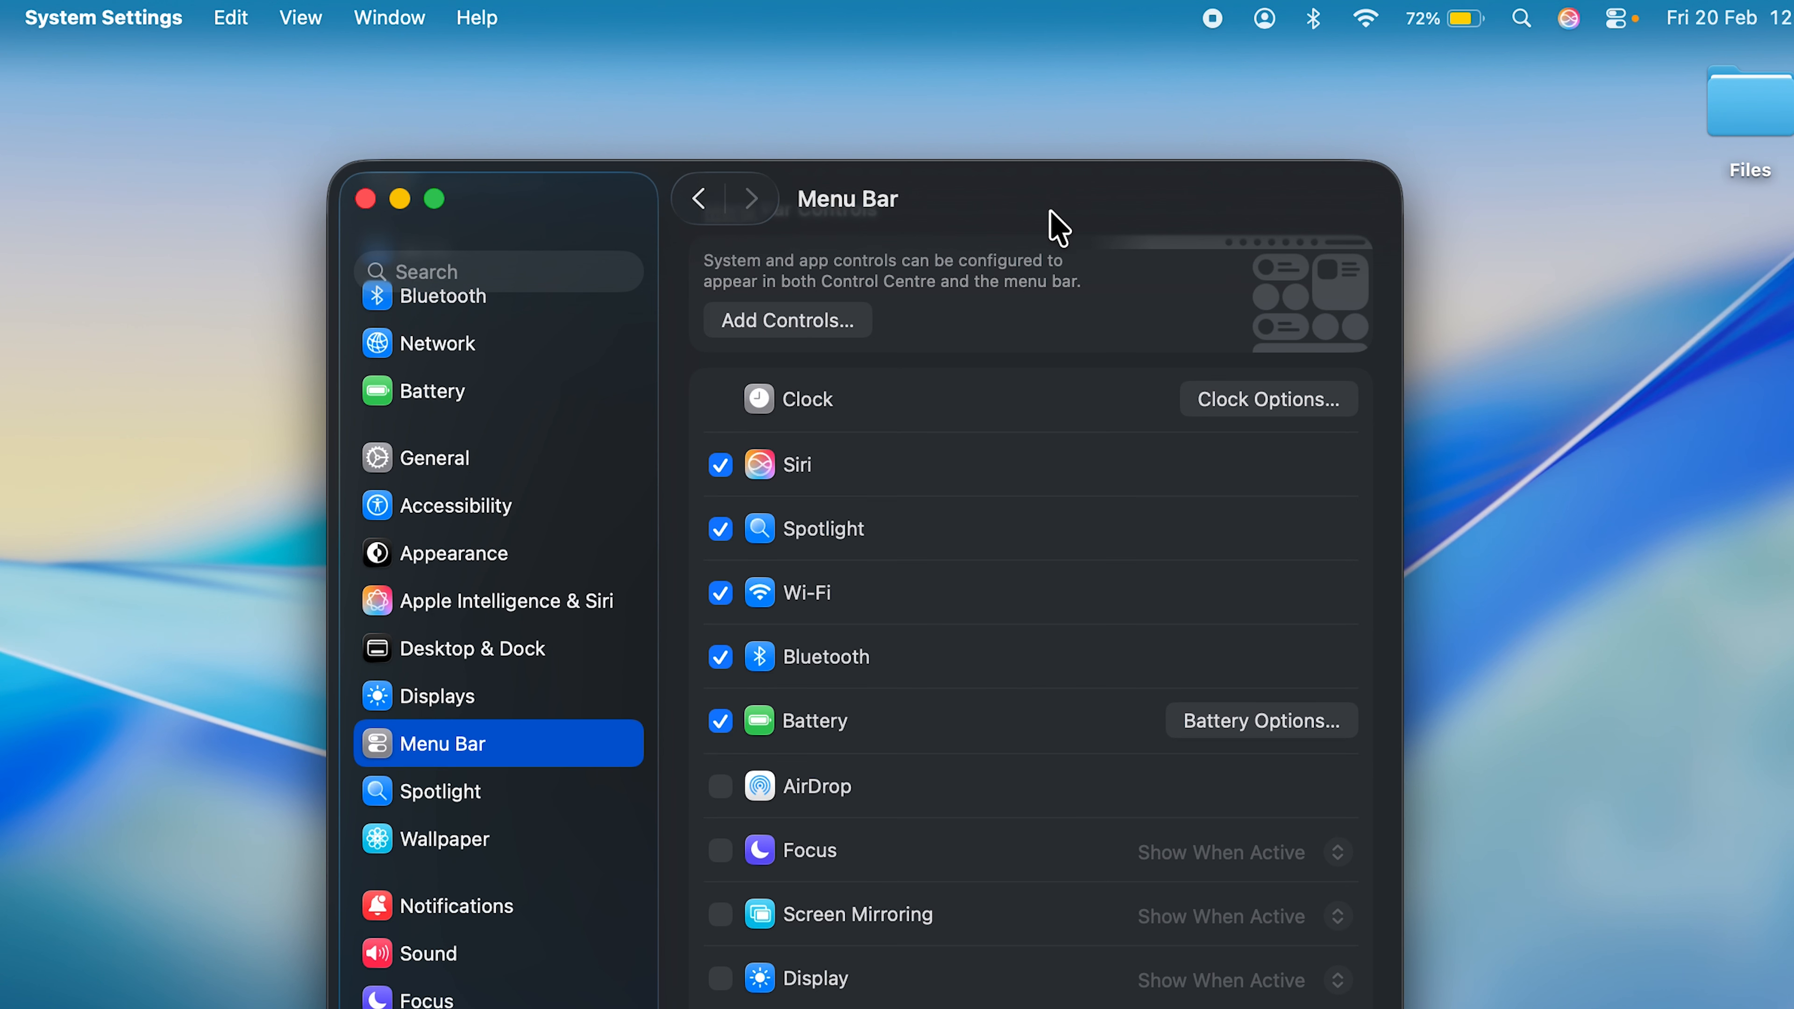
{"action": "scroll", "coordinate": [953, 778], "scroll_direction": "down", "scroll_amount": 5}
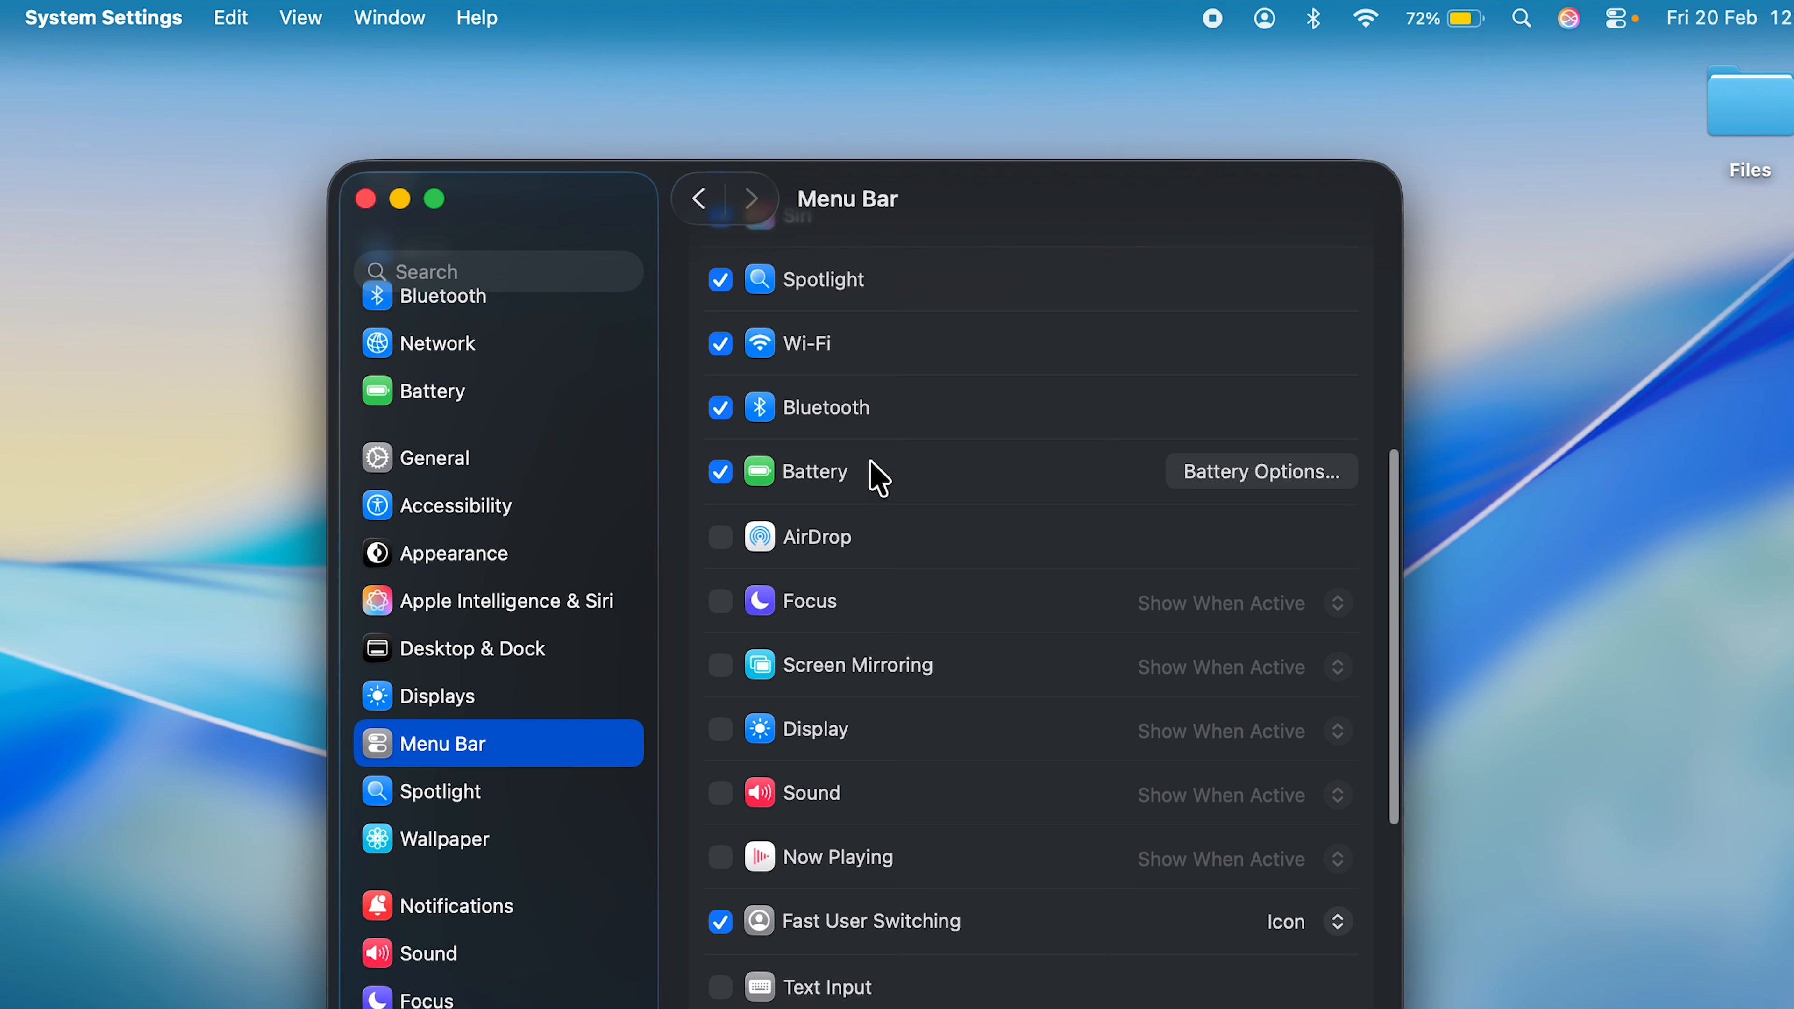
- Switch the battery percentage off and on again in the menu bar's battery options and confirm
{"action": "scroll", "coordinate": [985, 553], "scroll_direction": "up", "scroll_amount": 5}
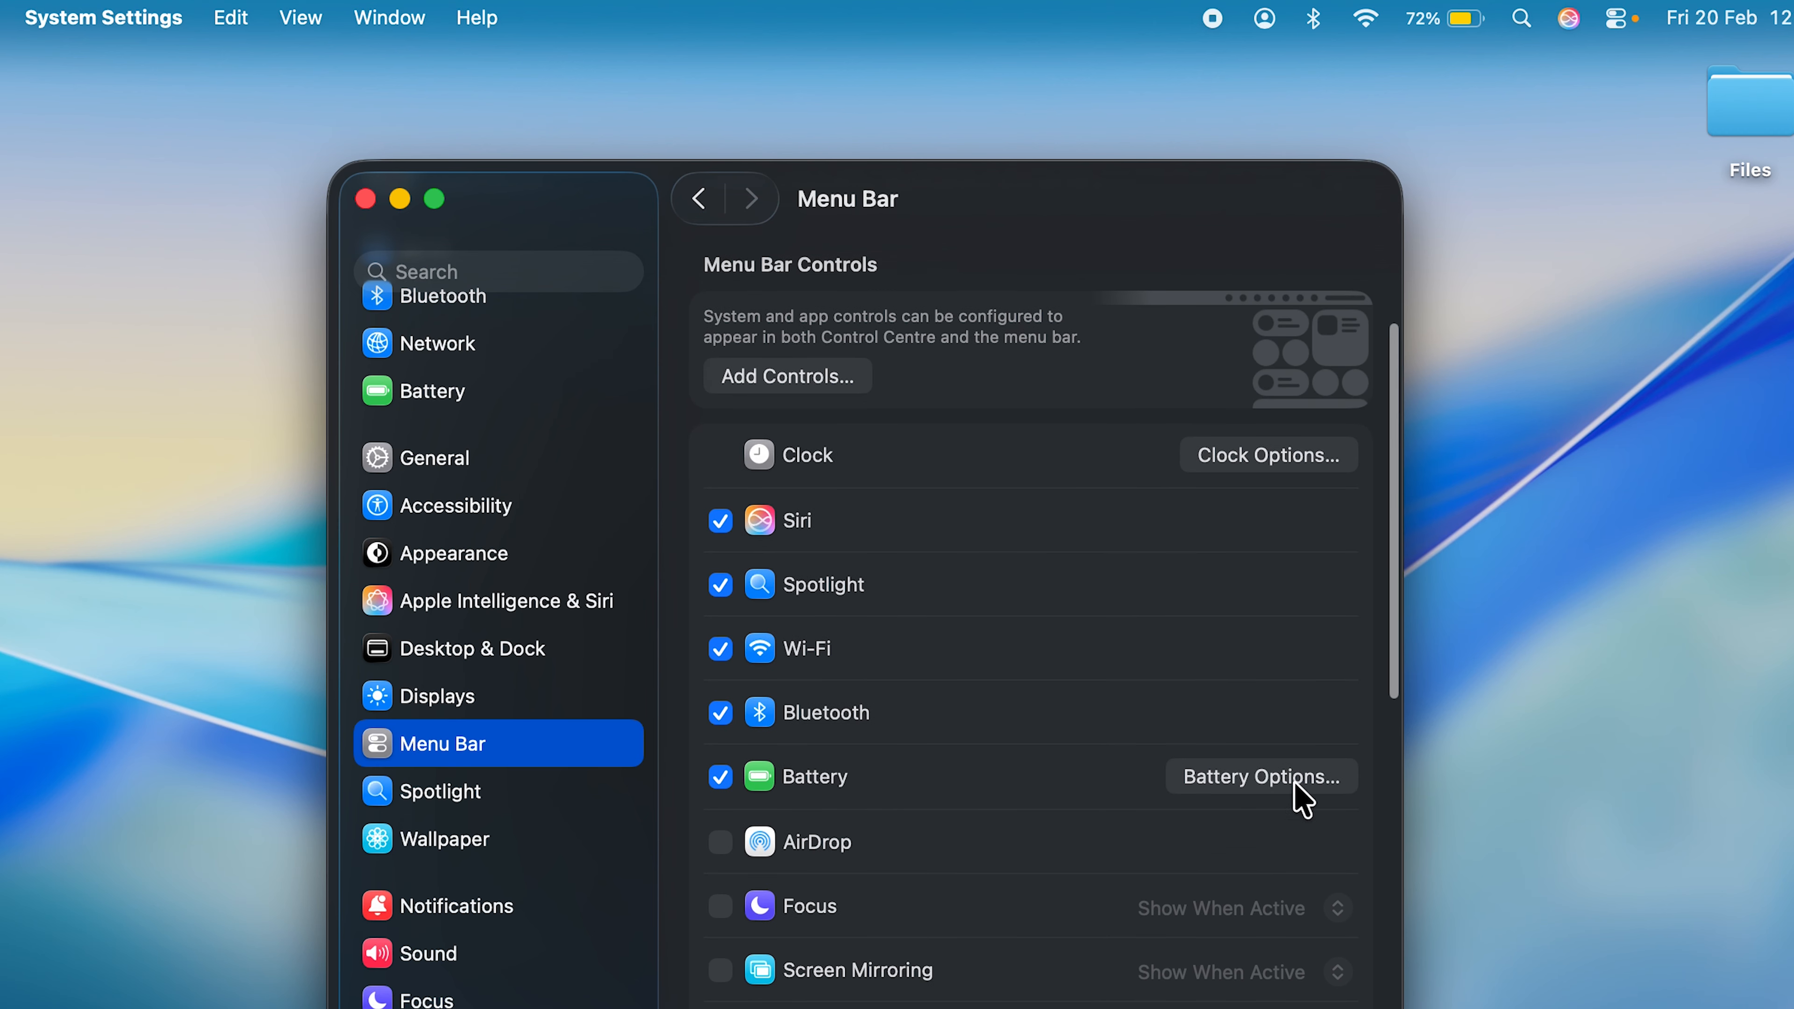
{"action": "left_click", "coordinate": [1263, 777]}
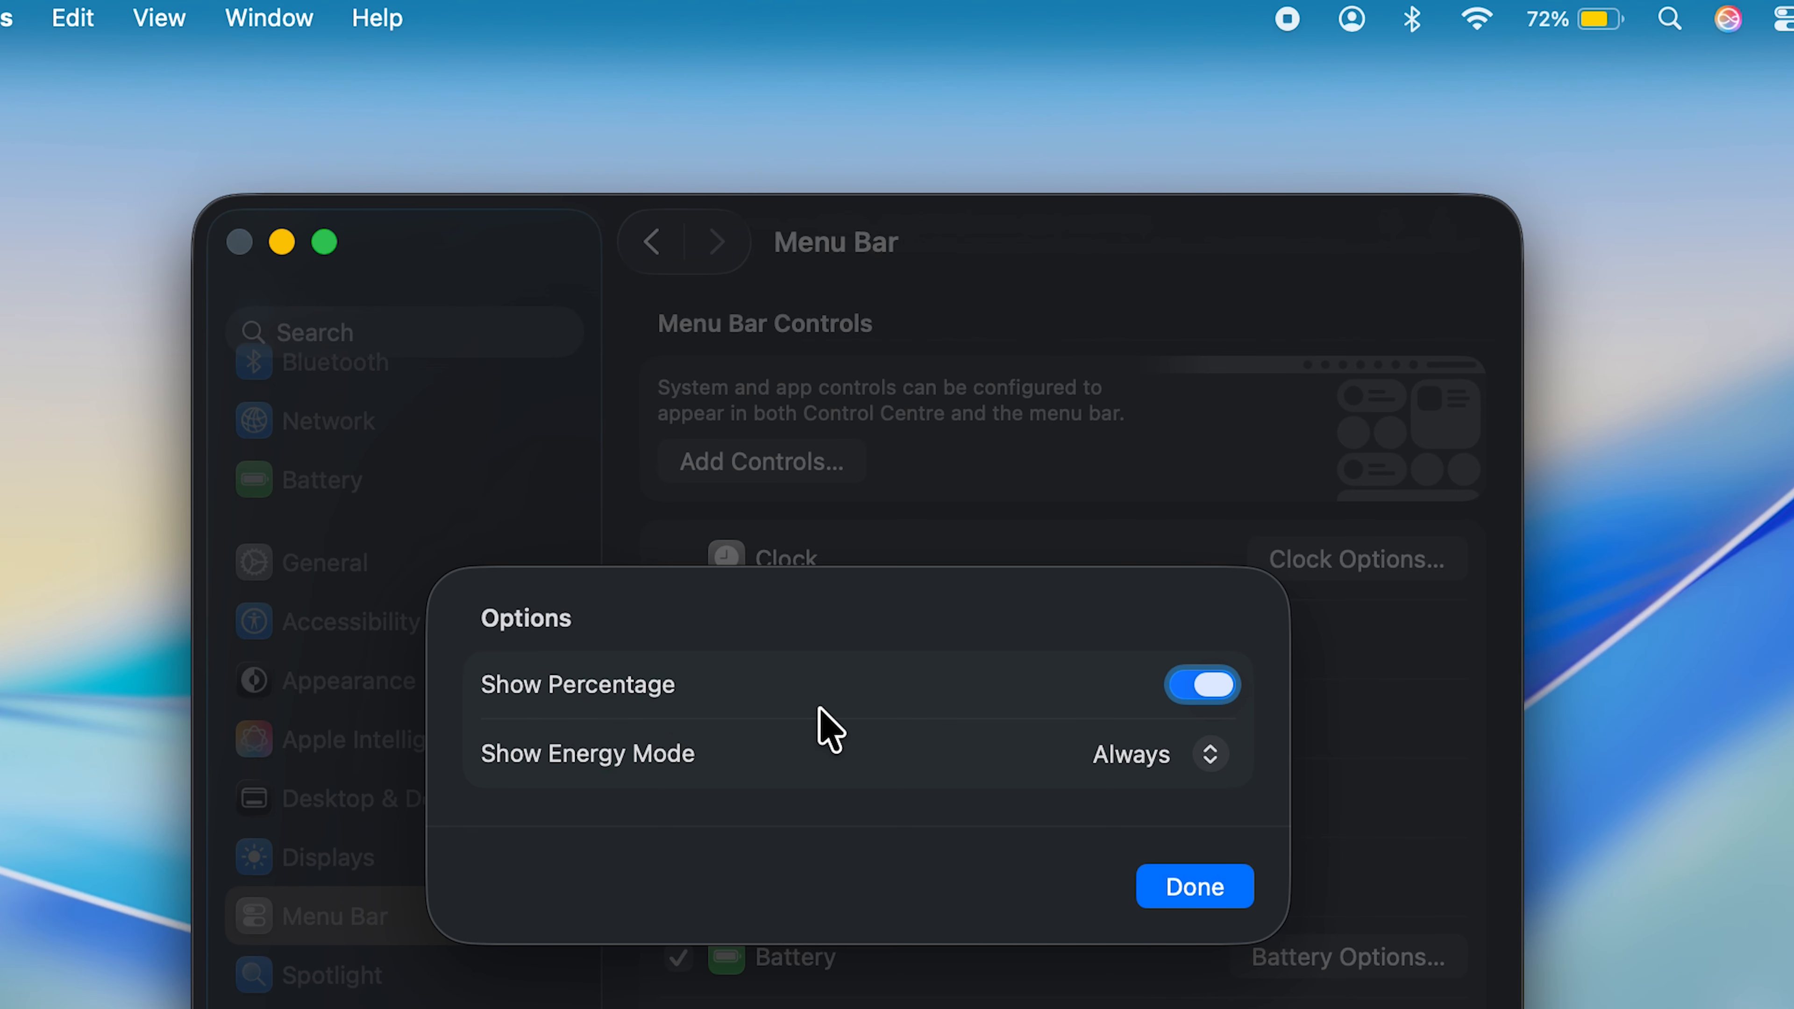
{"action": "left_click", "coordinate": [1209, 687]}
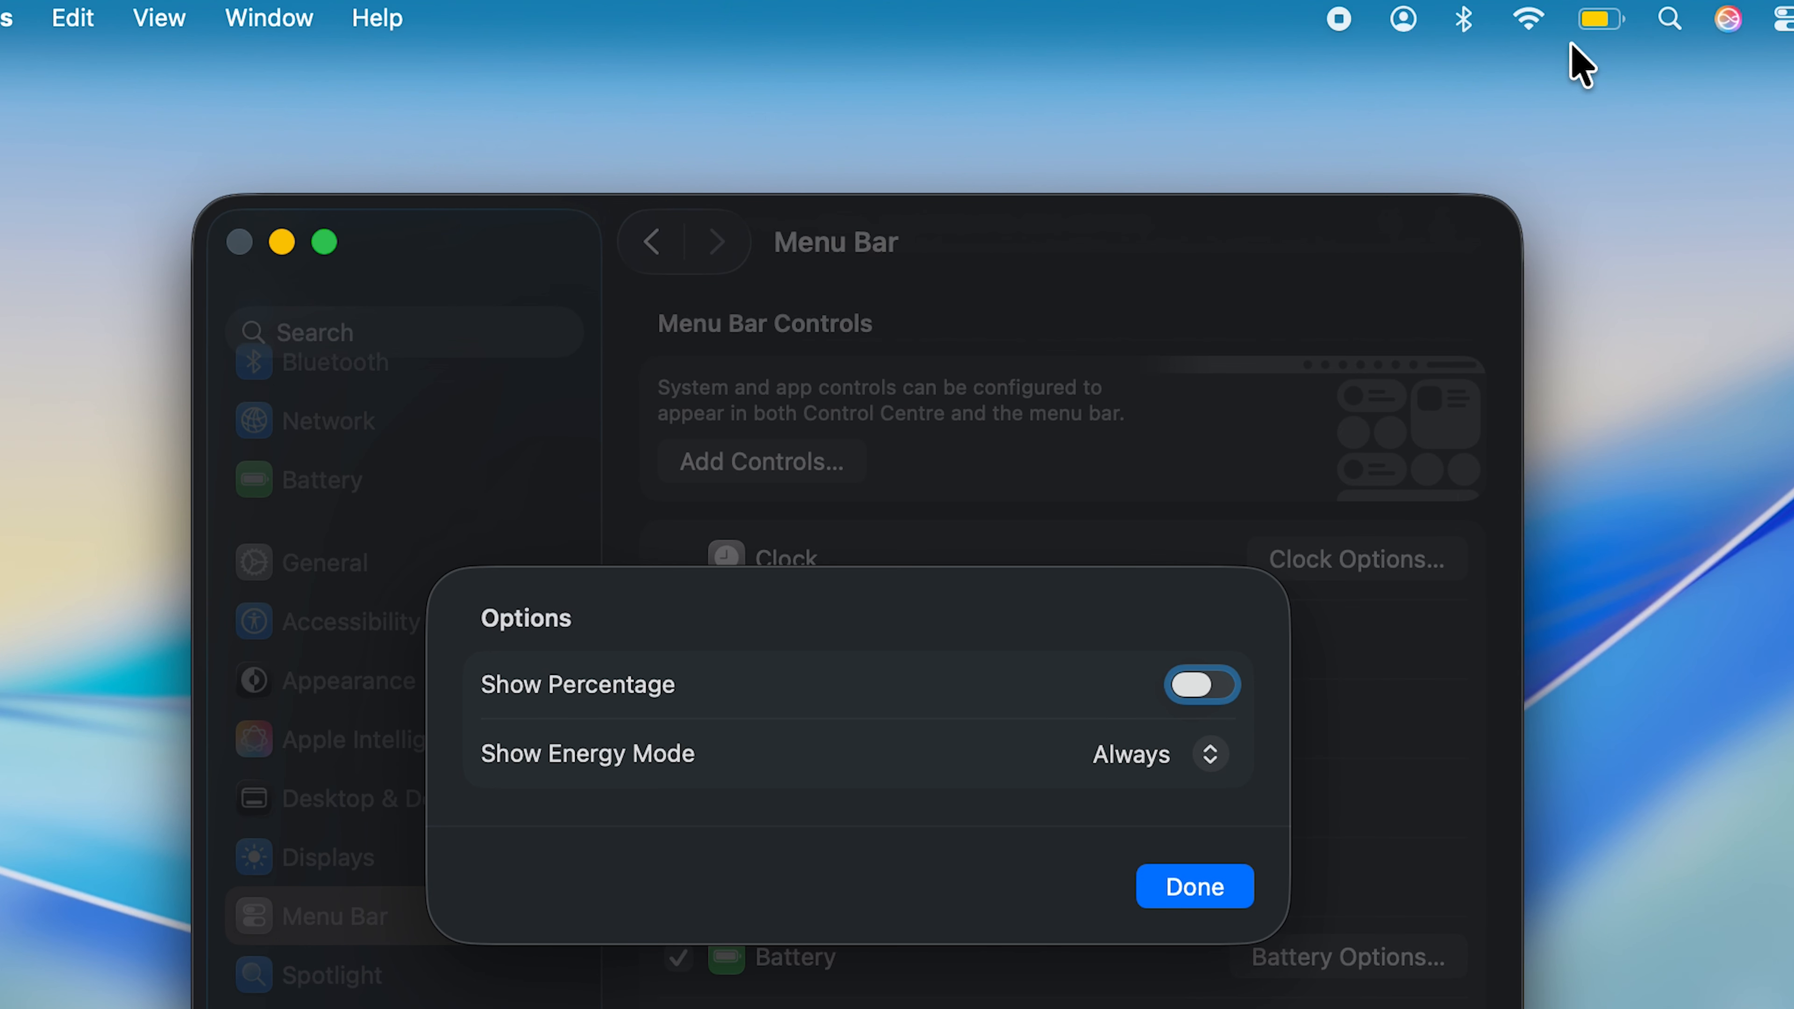
{"action": "left_click", "coordinate": [1200, 689]}
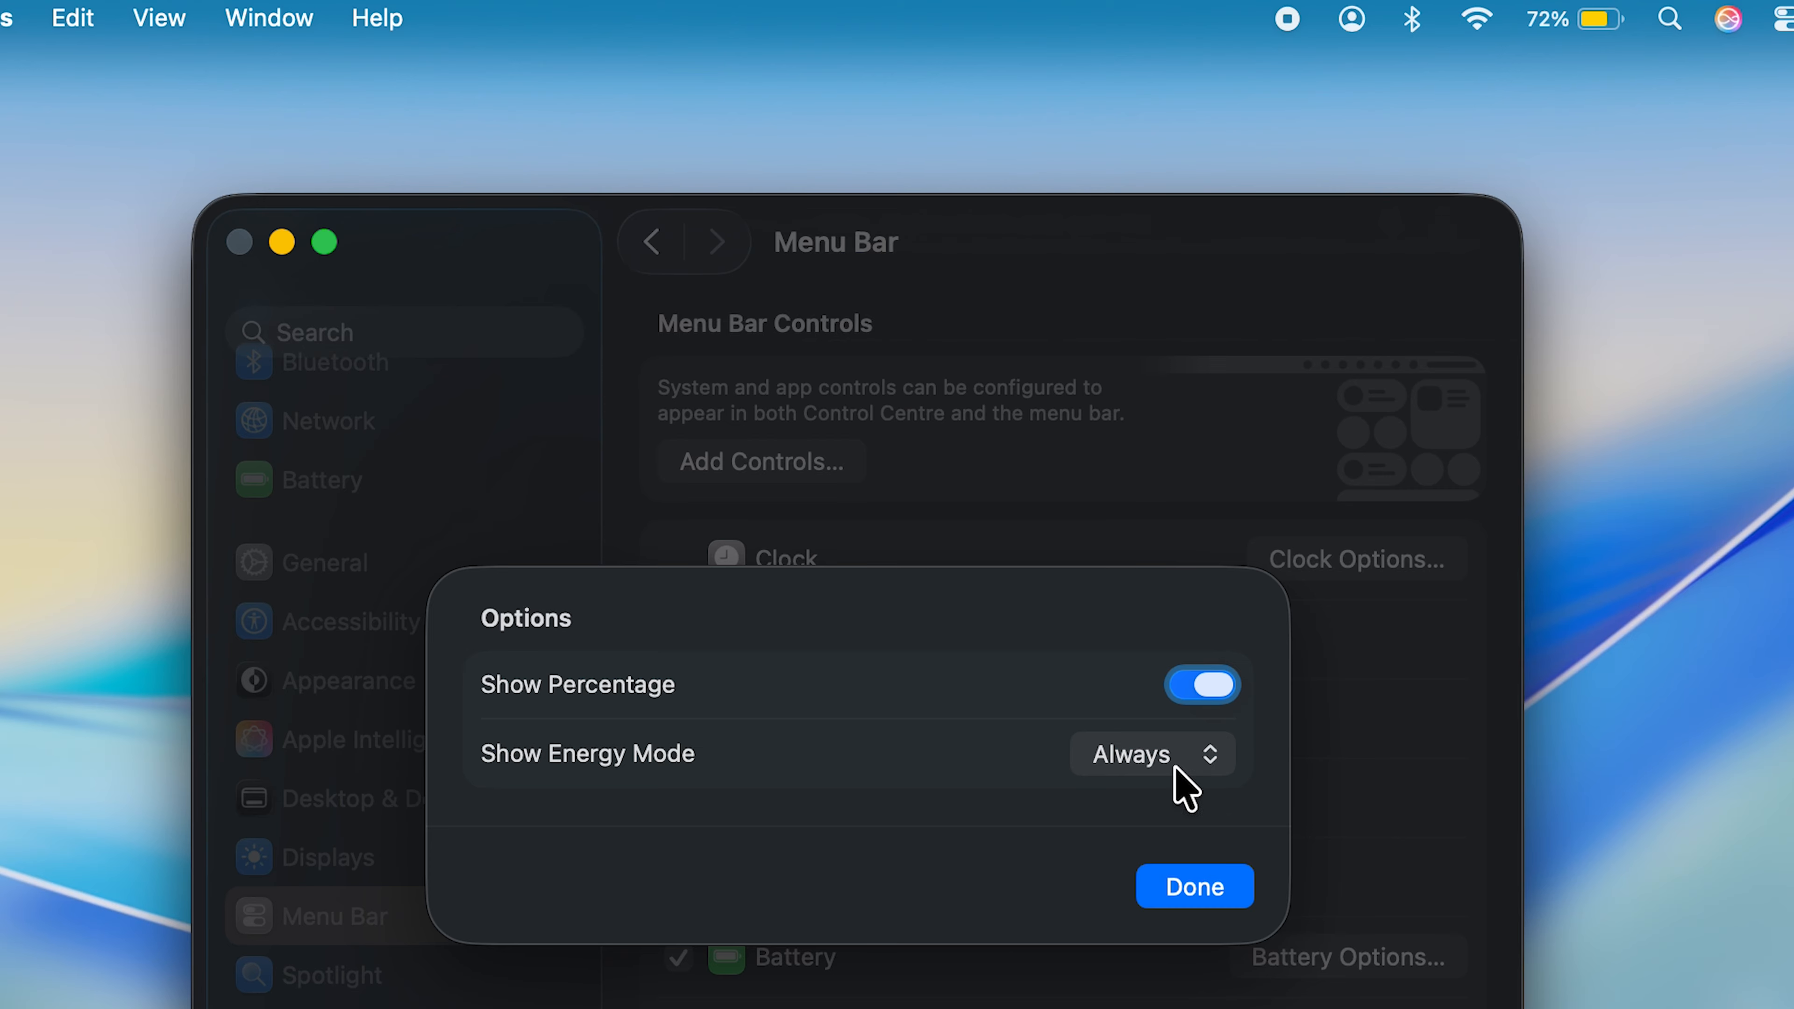
{"action": "left_click", "coordinate": [1200, 888]}
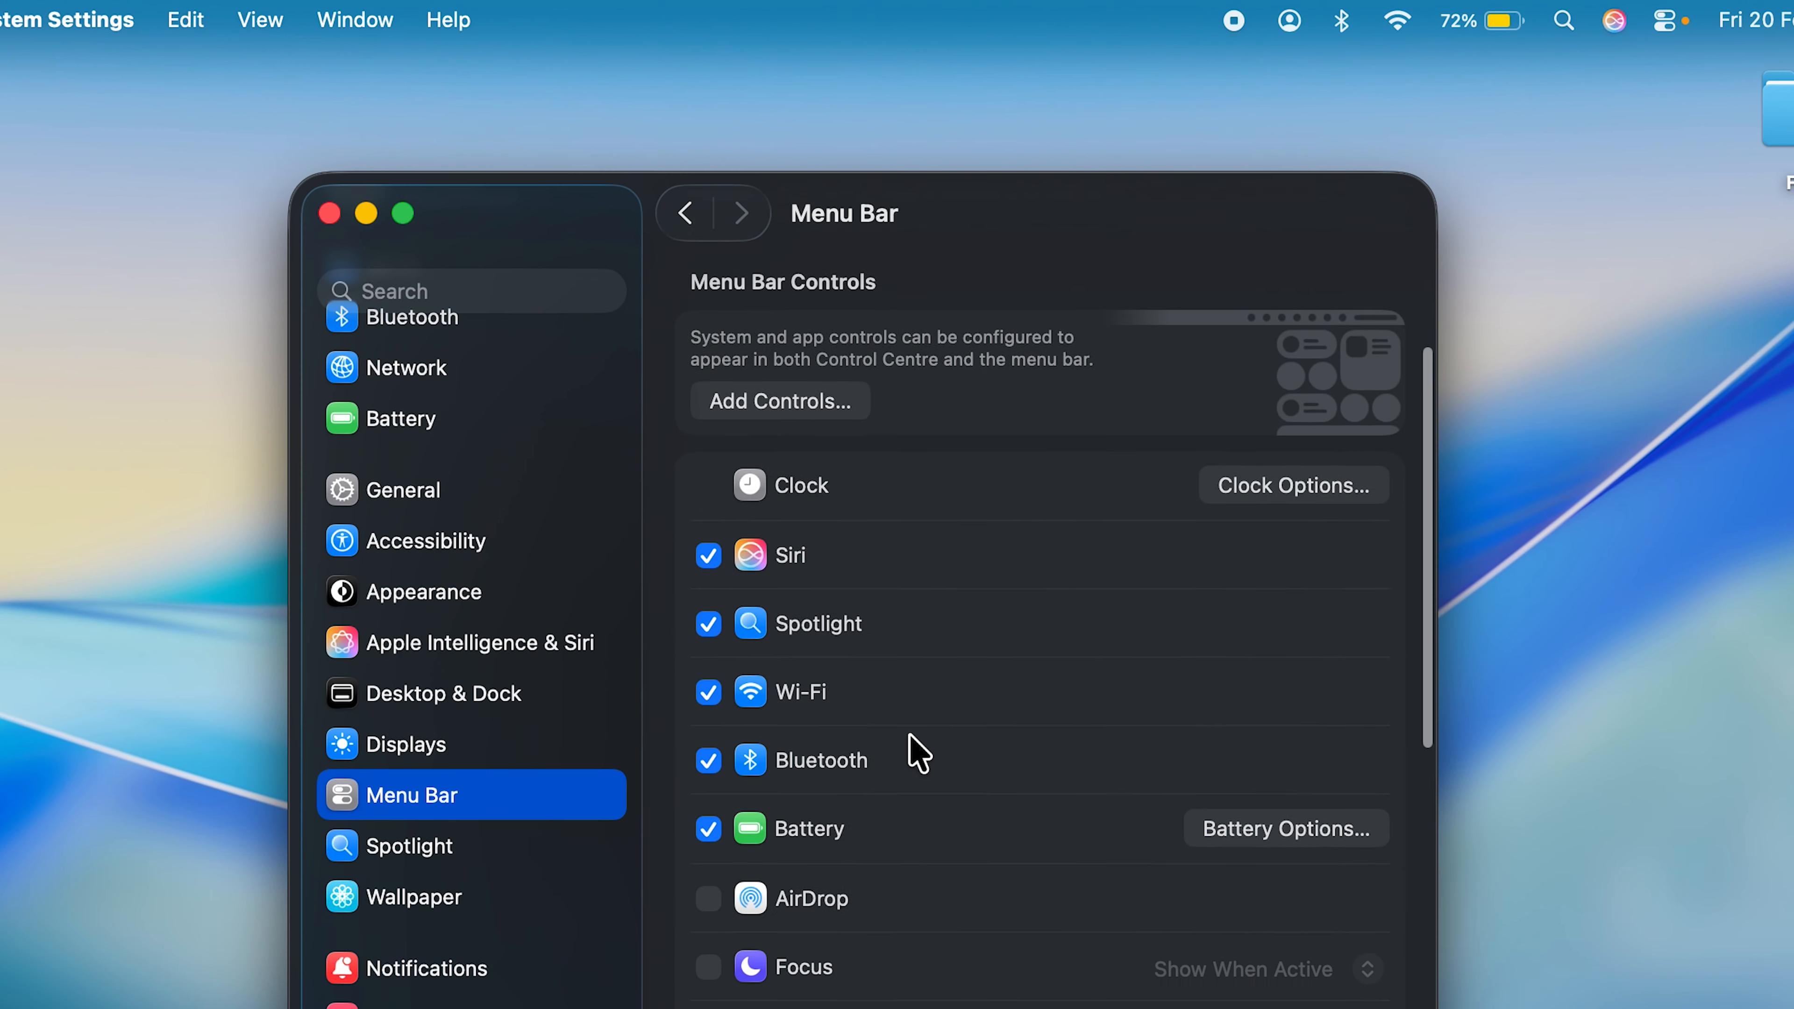
- Close the settings window and move the AirDrop control from Control Centre into the menu bar
{"action": "scroll", "coordinate": [918, 754], "scroll_direction": "down", "scroll_amount": 4}
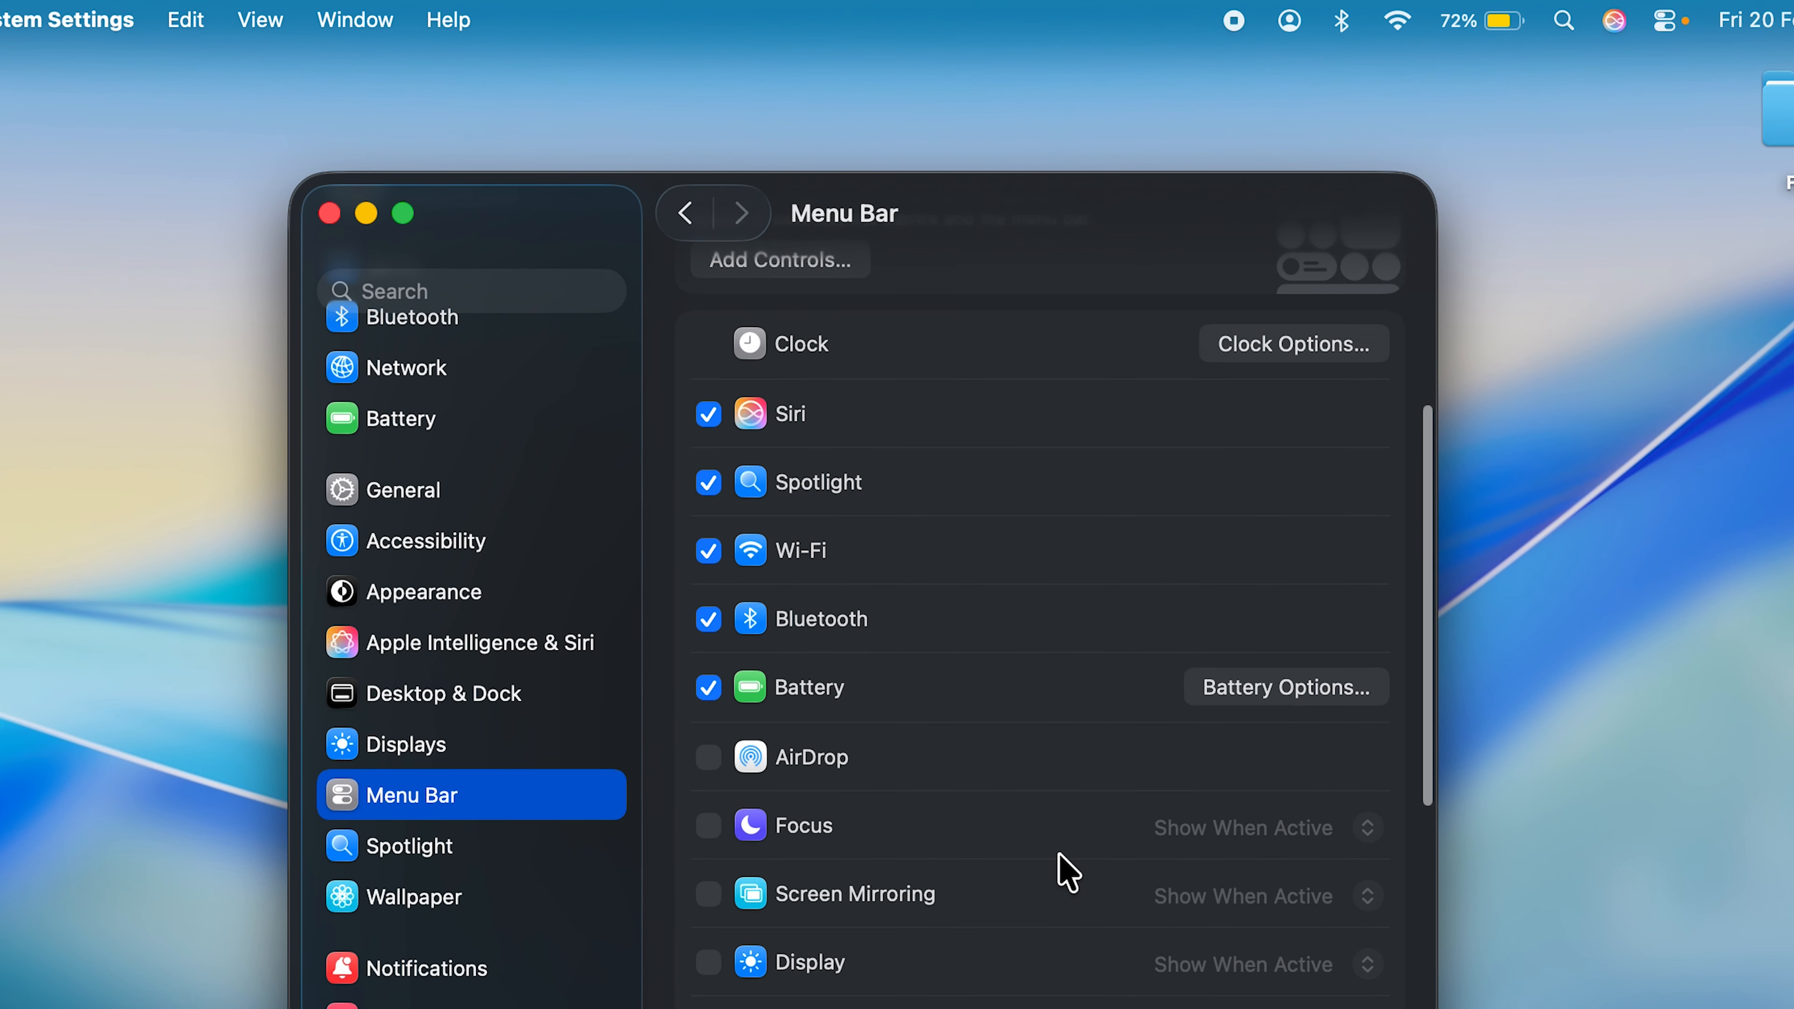
{"action": "left_click", "coordinate": [330, 214]}
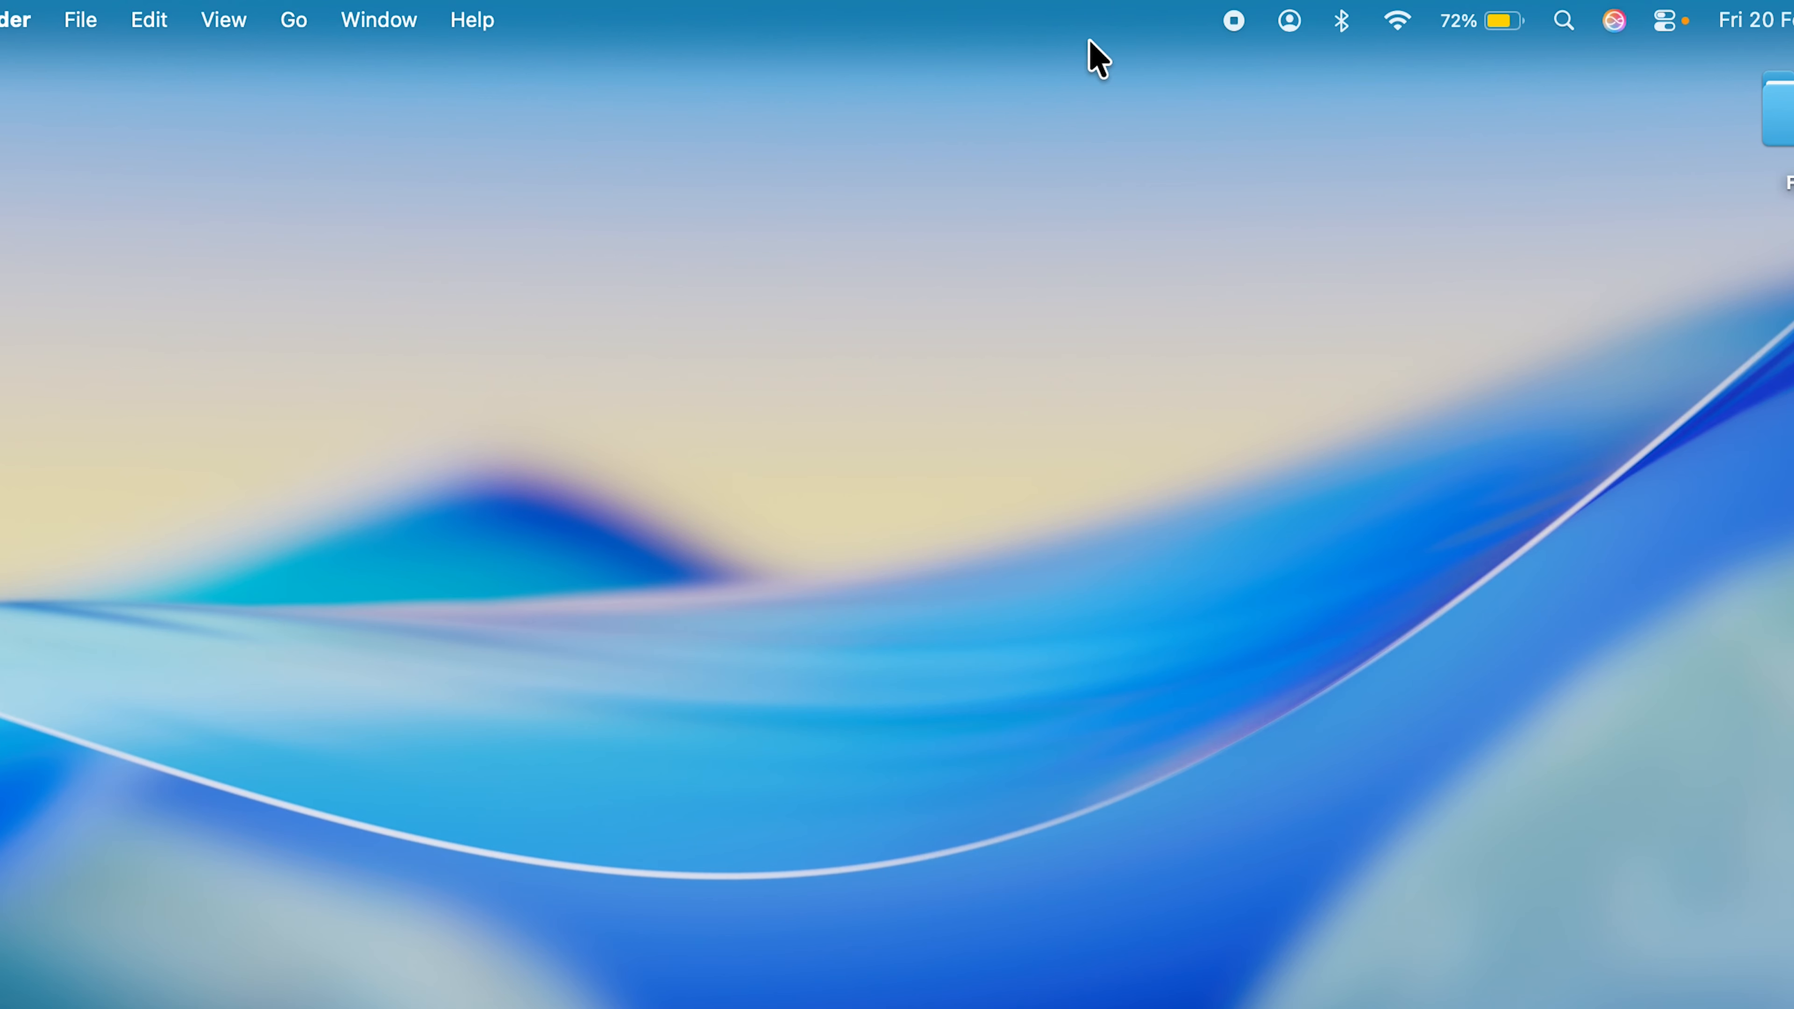
{"action": "left_click", "coordinate": [1668, 22]}
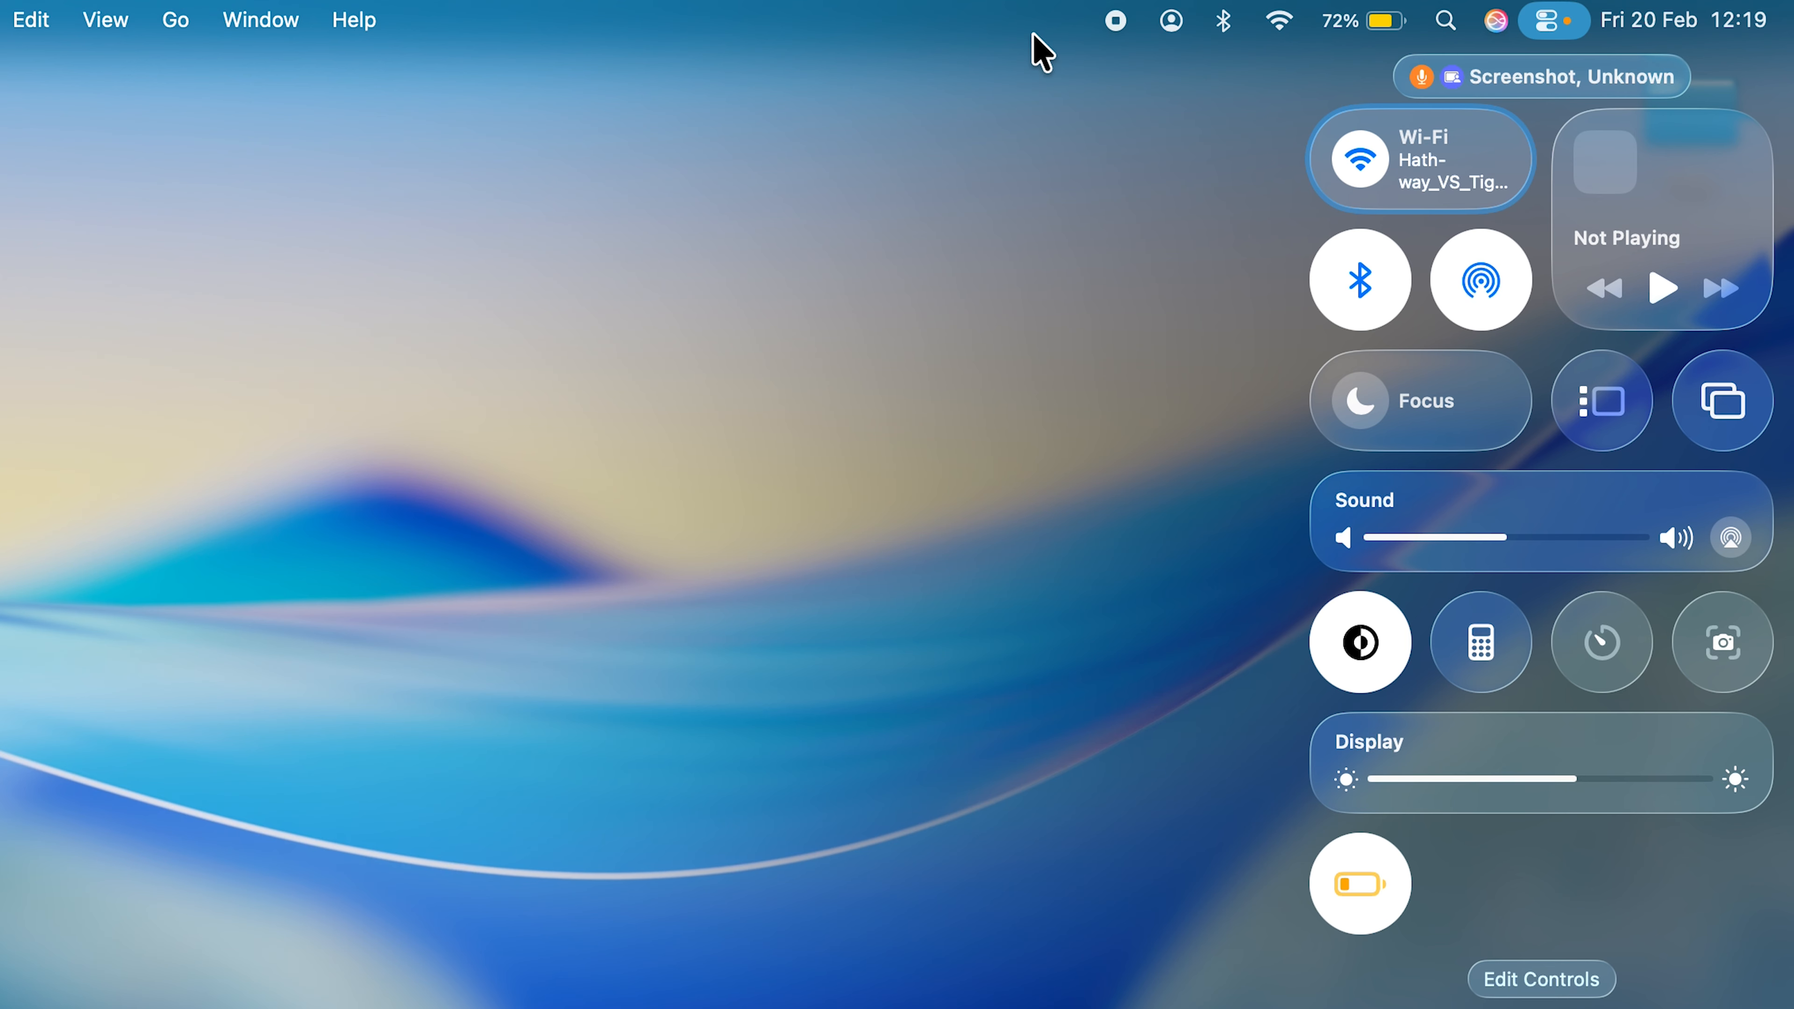
{"action": "right_click", "coordinate": [1478, 285]}
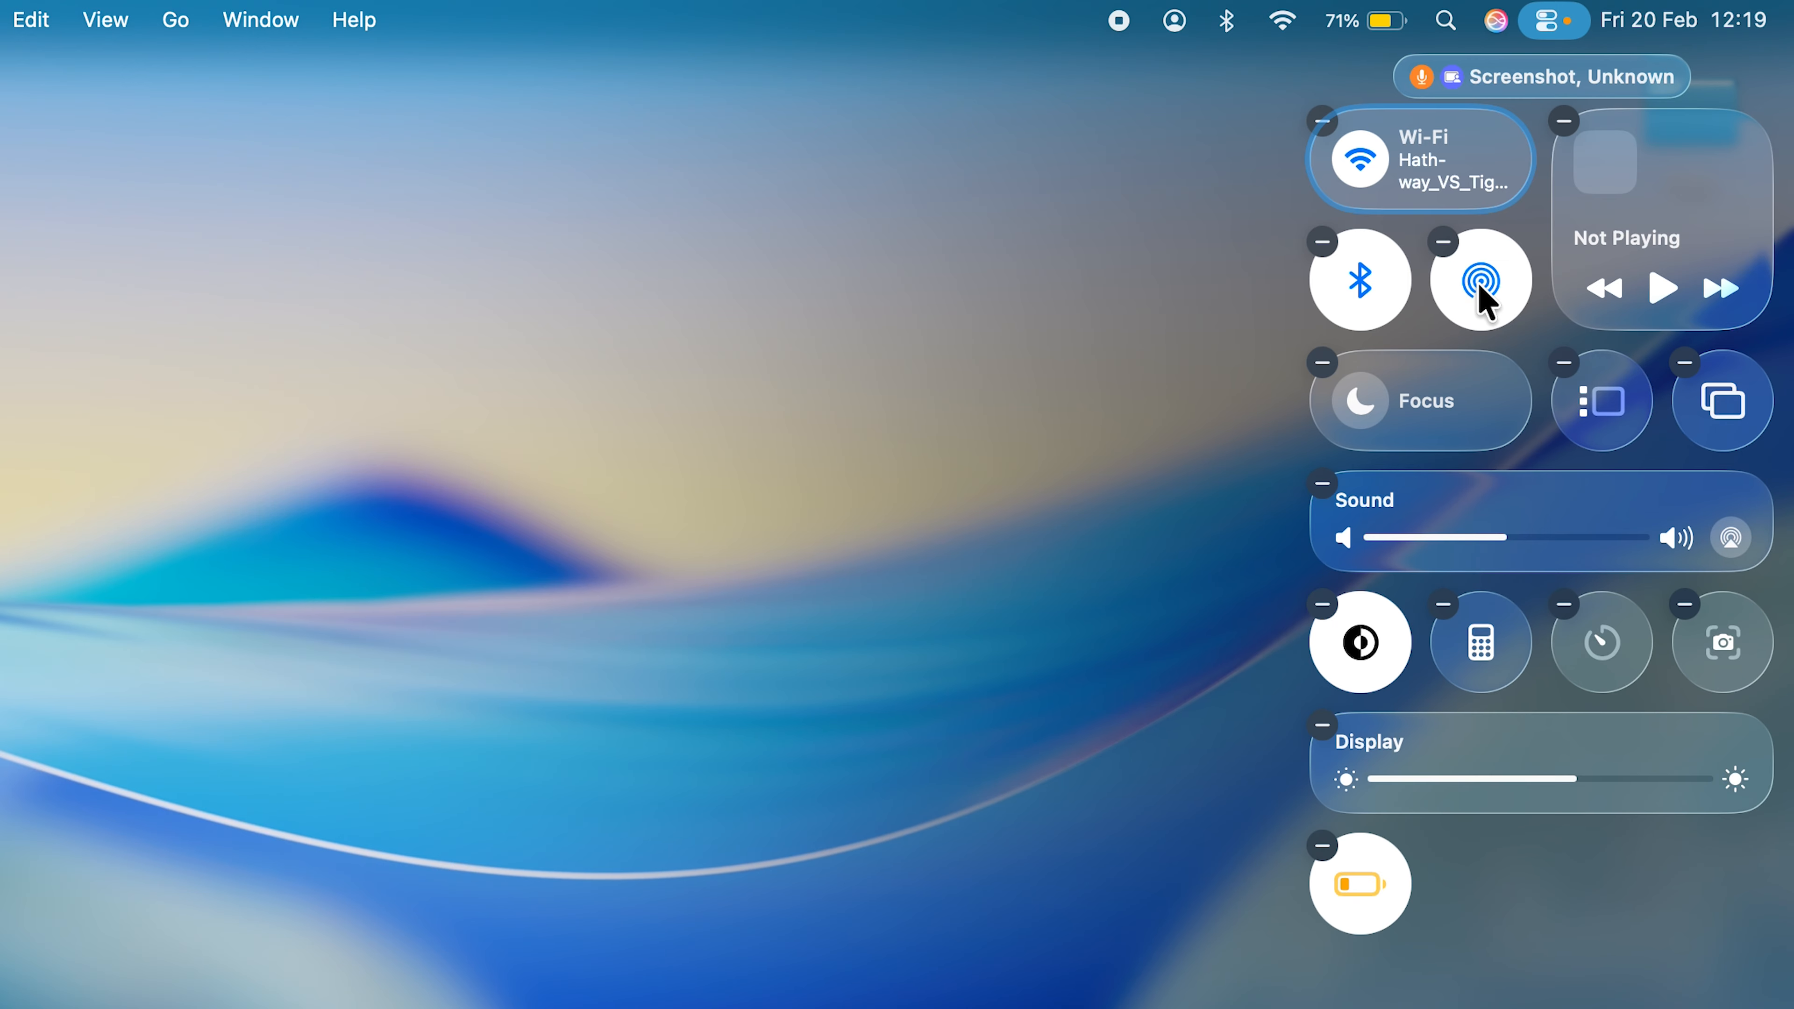
{"action": "left_click_drag", "start_coordinate": [1479, 285], "coordinate": [1193, 29]}
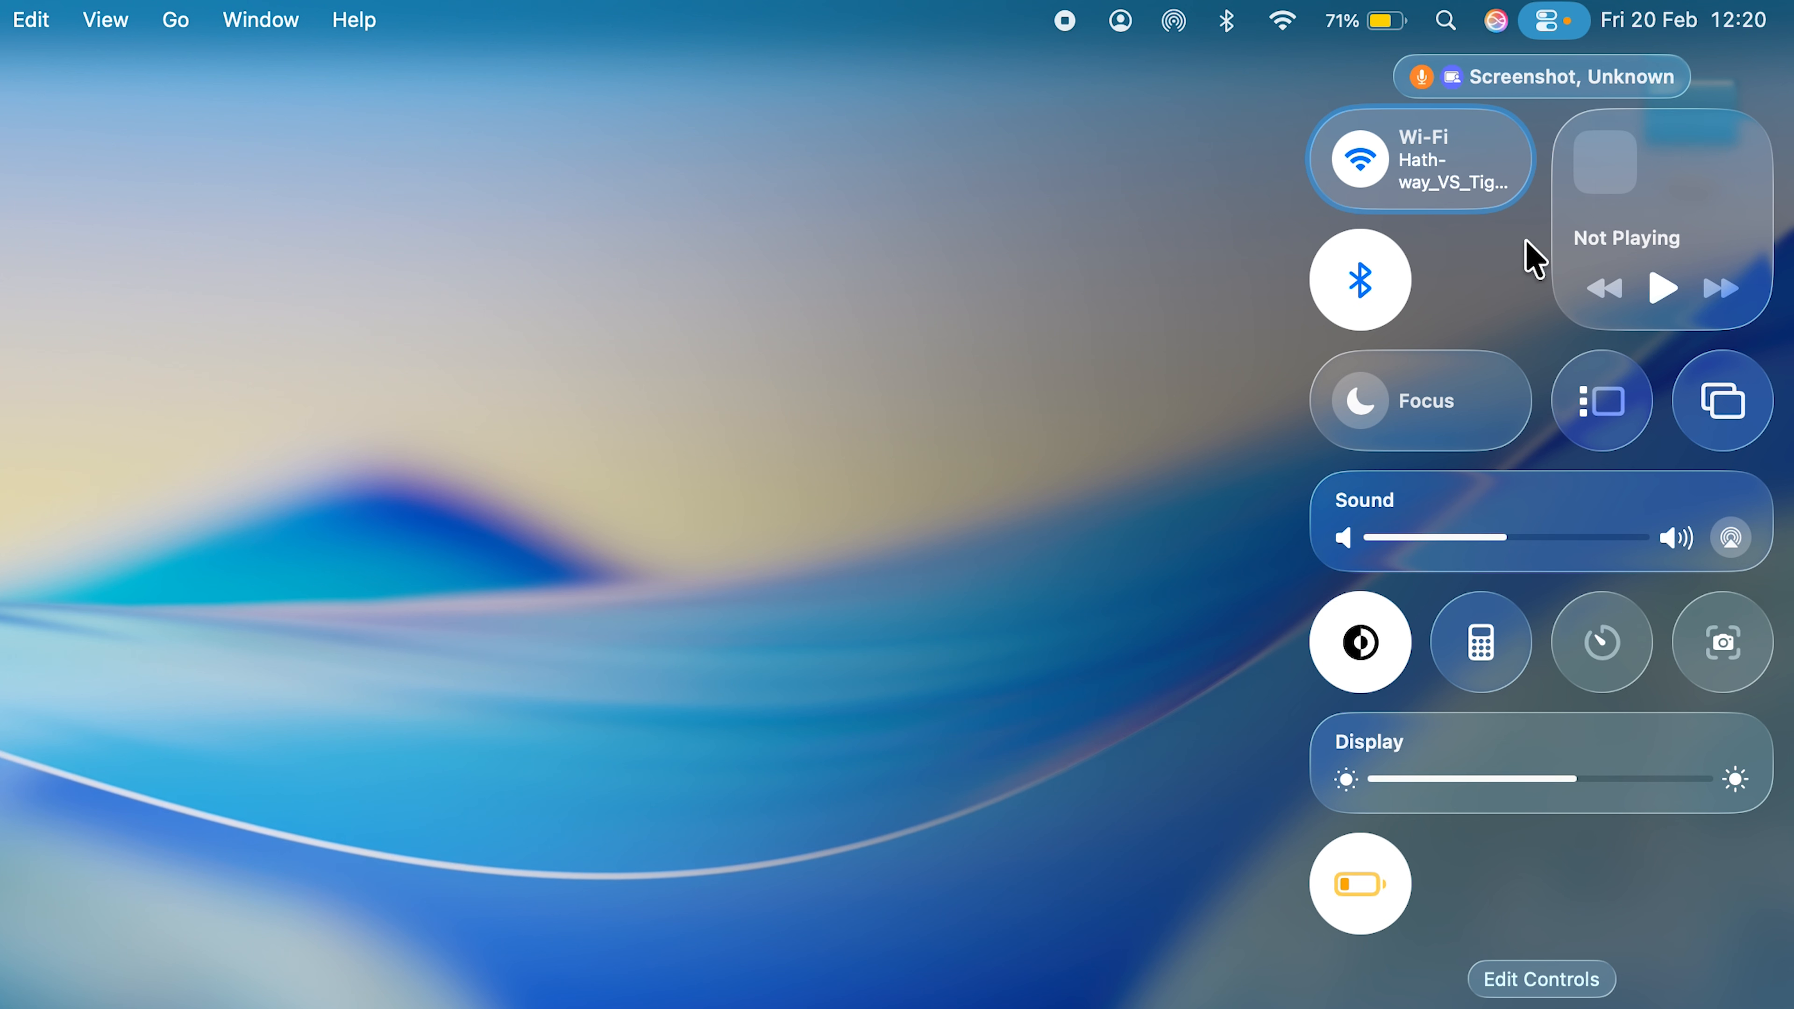
- Search the controls gallery for "aird" and add the AirDrop control to Control Centre
{"action": "left_click", "coordinate": [1574, 983]}
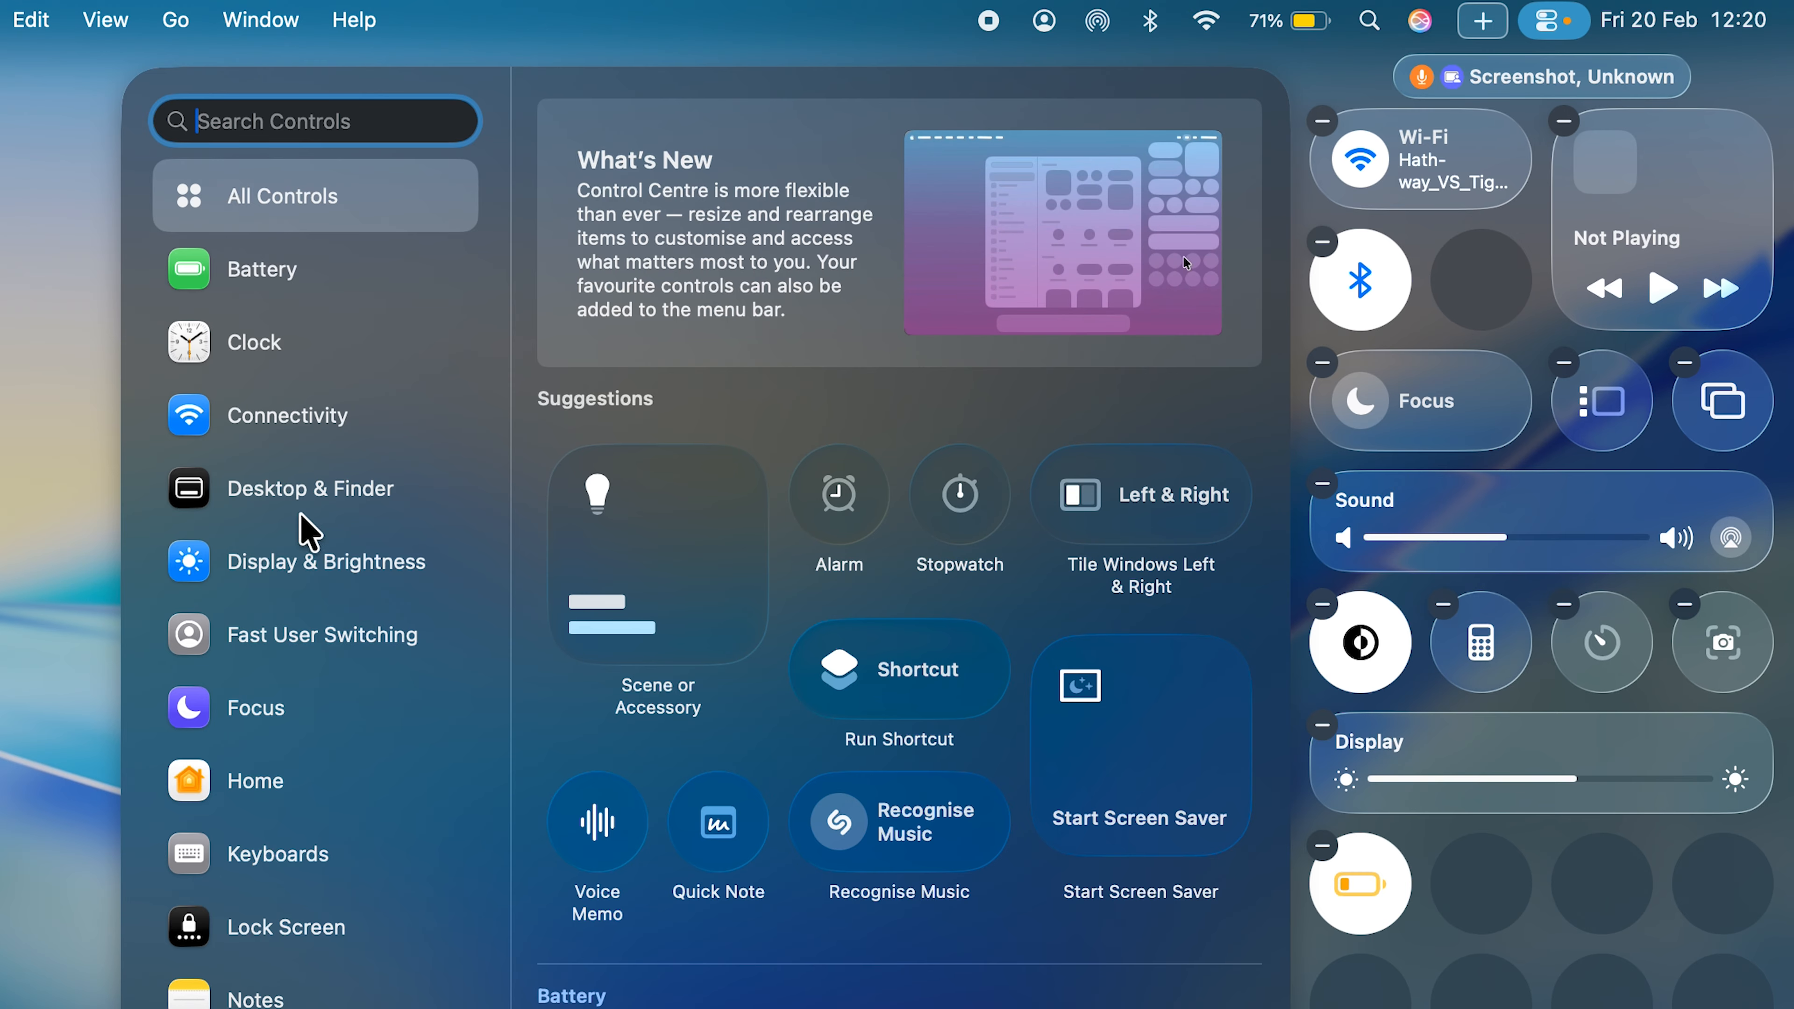
{"action": "scroll", "coordinate": [303, 696], "scroll_direction": "down", "scroll_amount": 5}
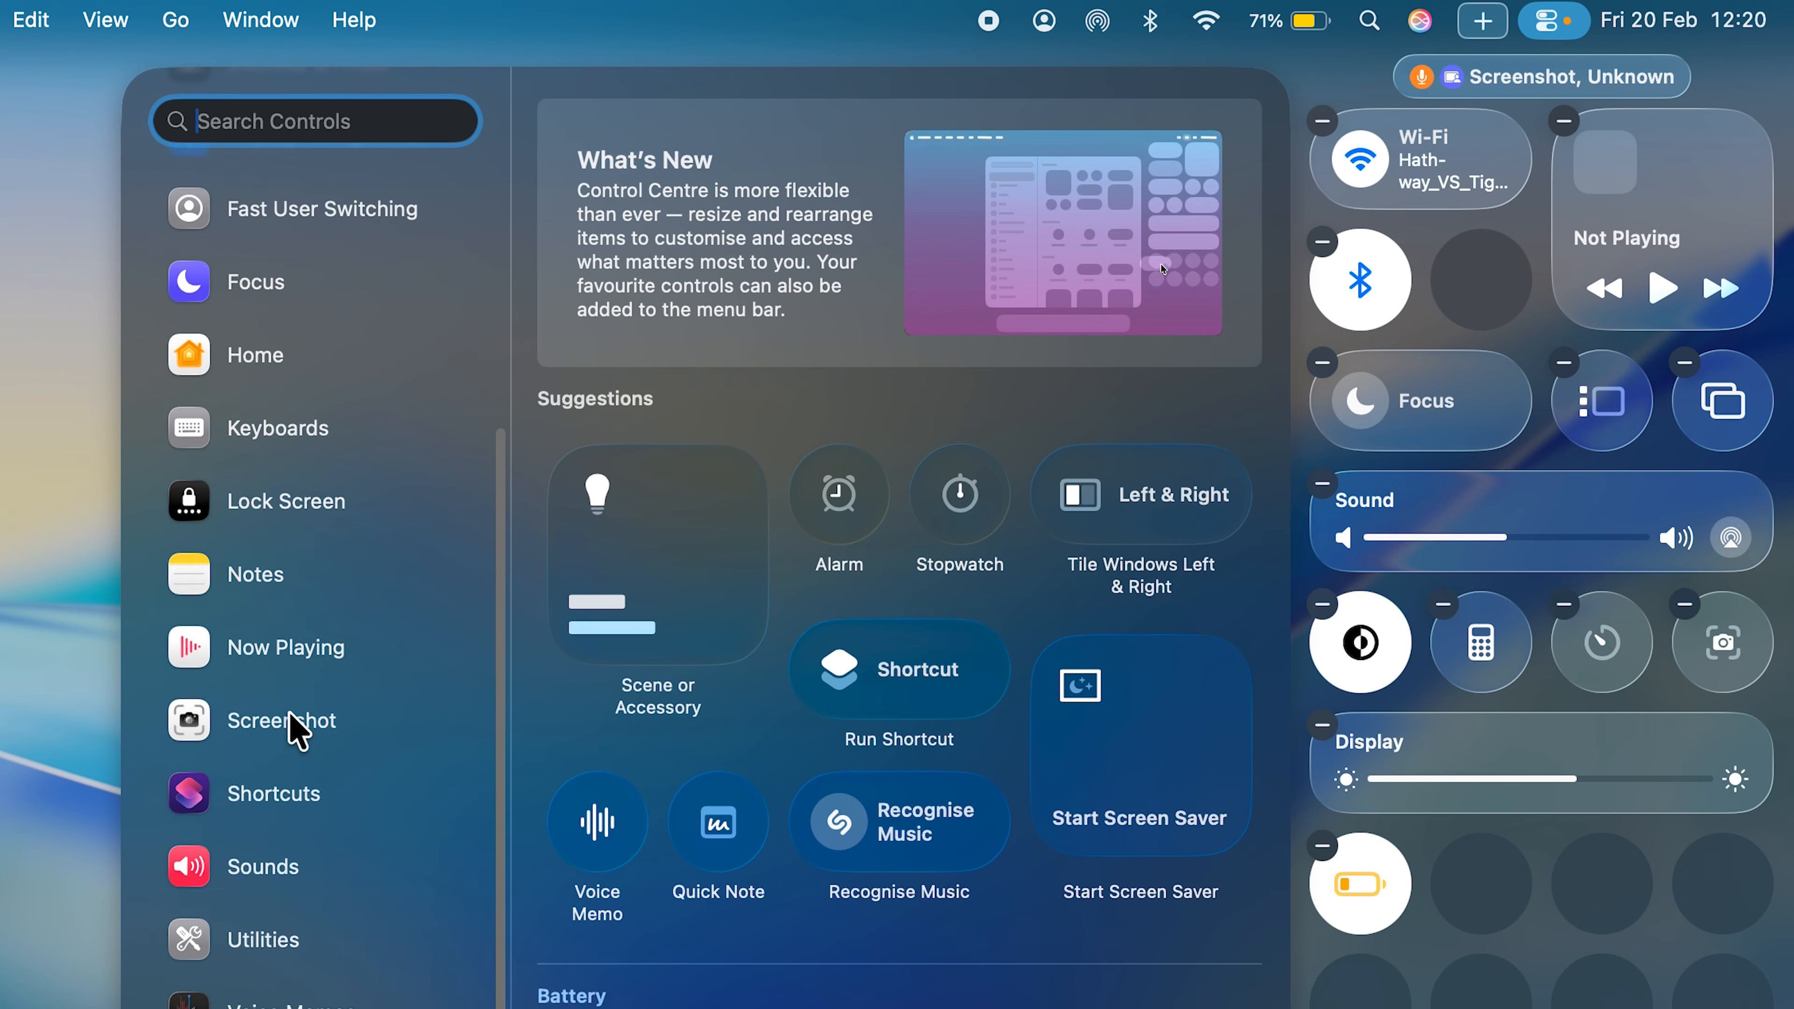
{"action": "scroll", "coordinate": [310, 725], "scroll_direction": "up", "scroll_amount": 6}
{"action": "type", "text": "aird"}
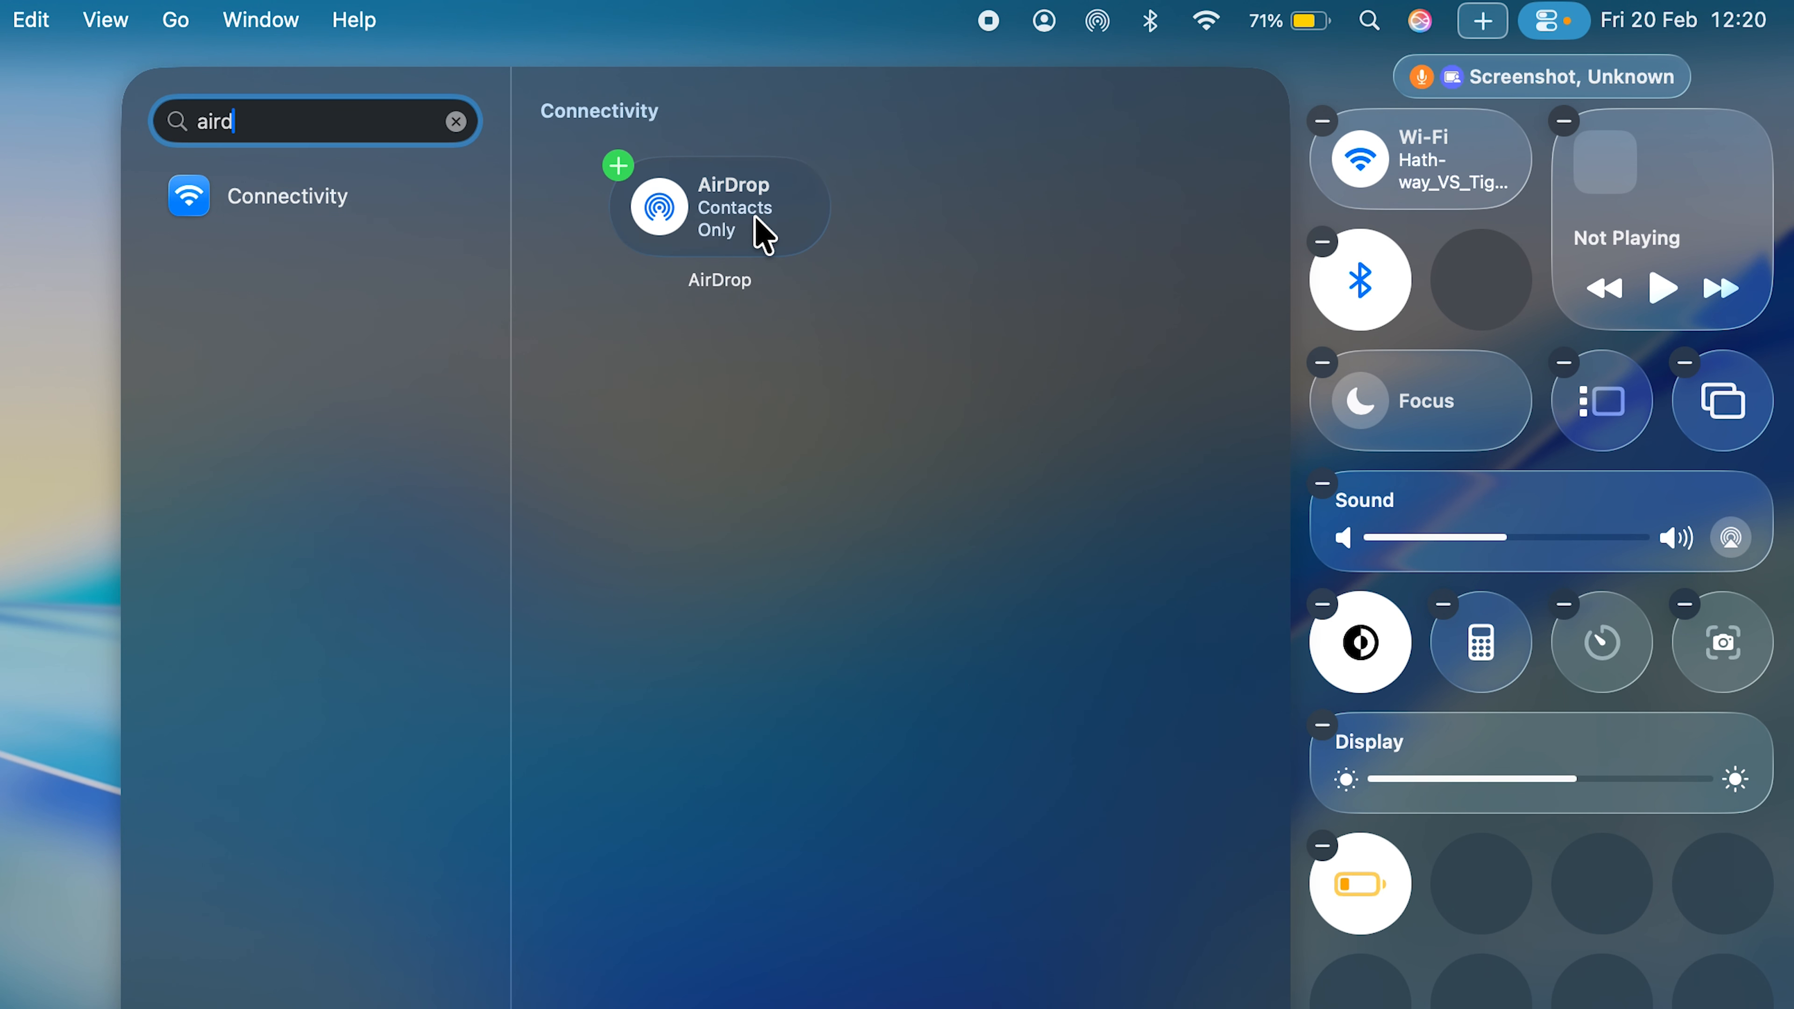
{"action": "right_click", "coordinate": [743, 212]}
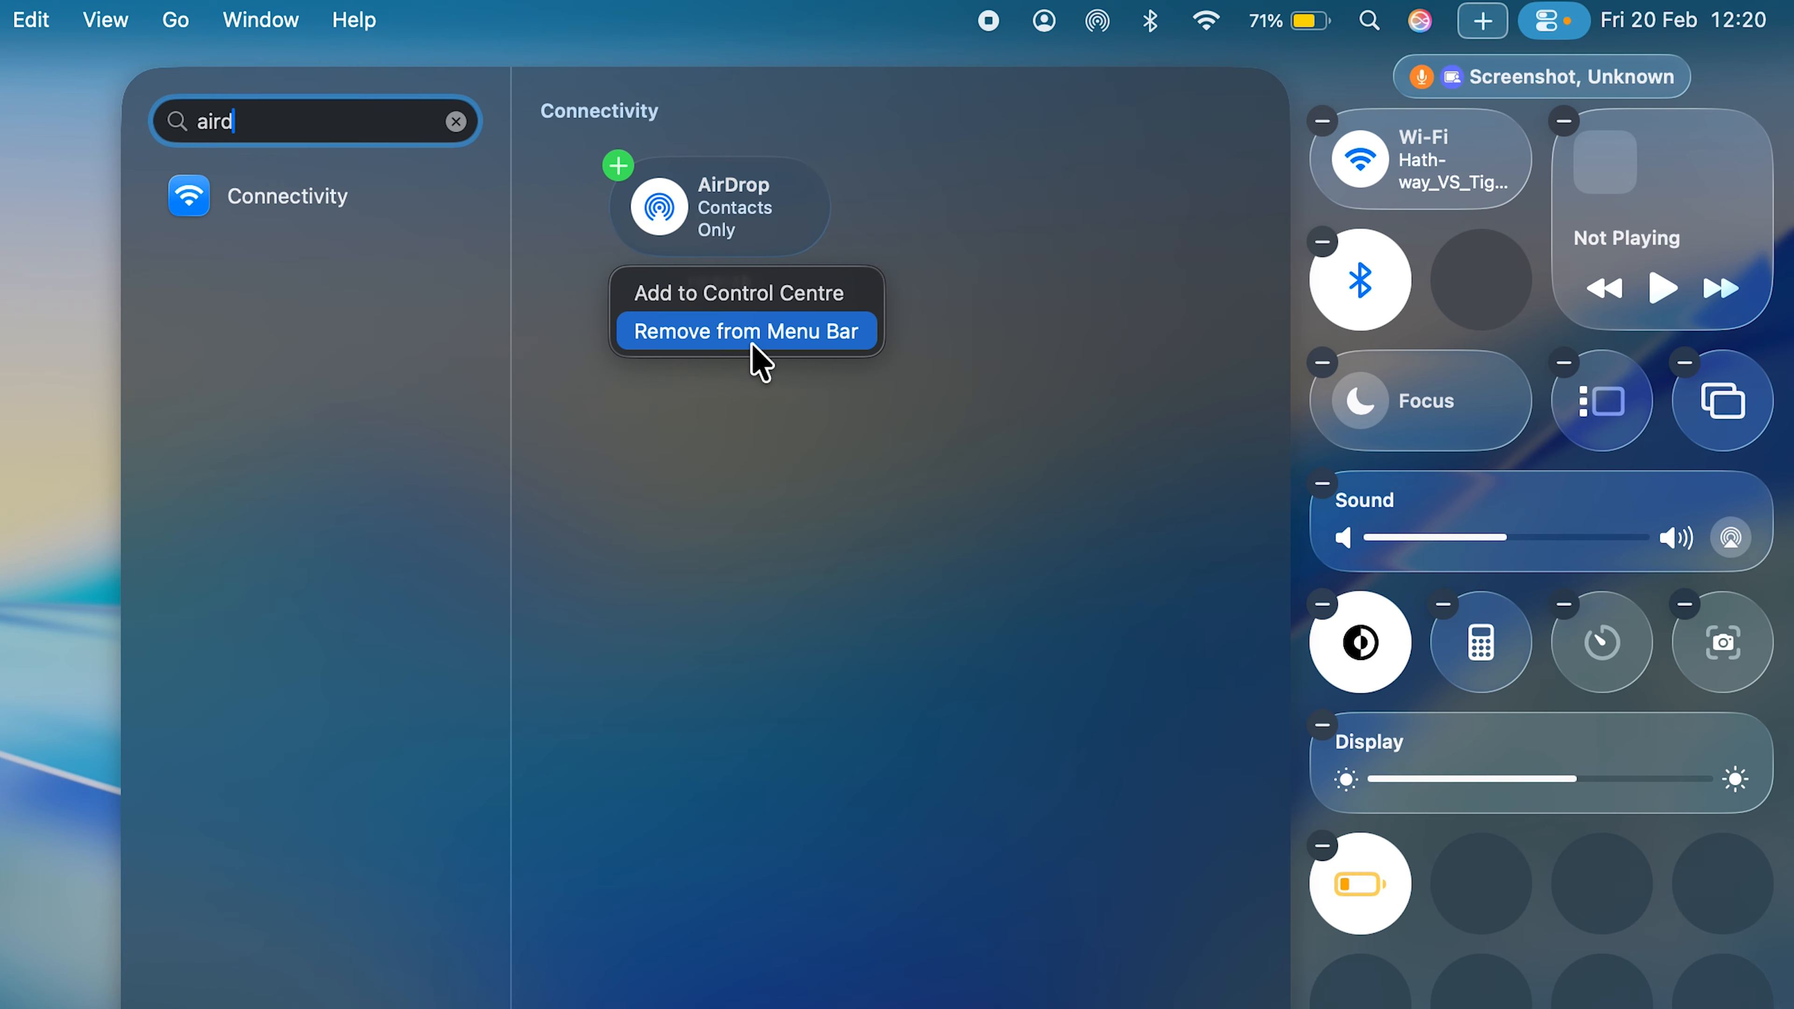
{"action": "left_click", "coordinate": [785, 304]}
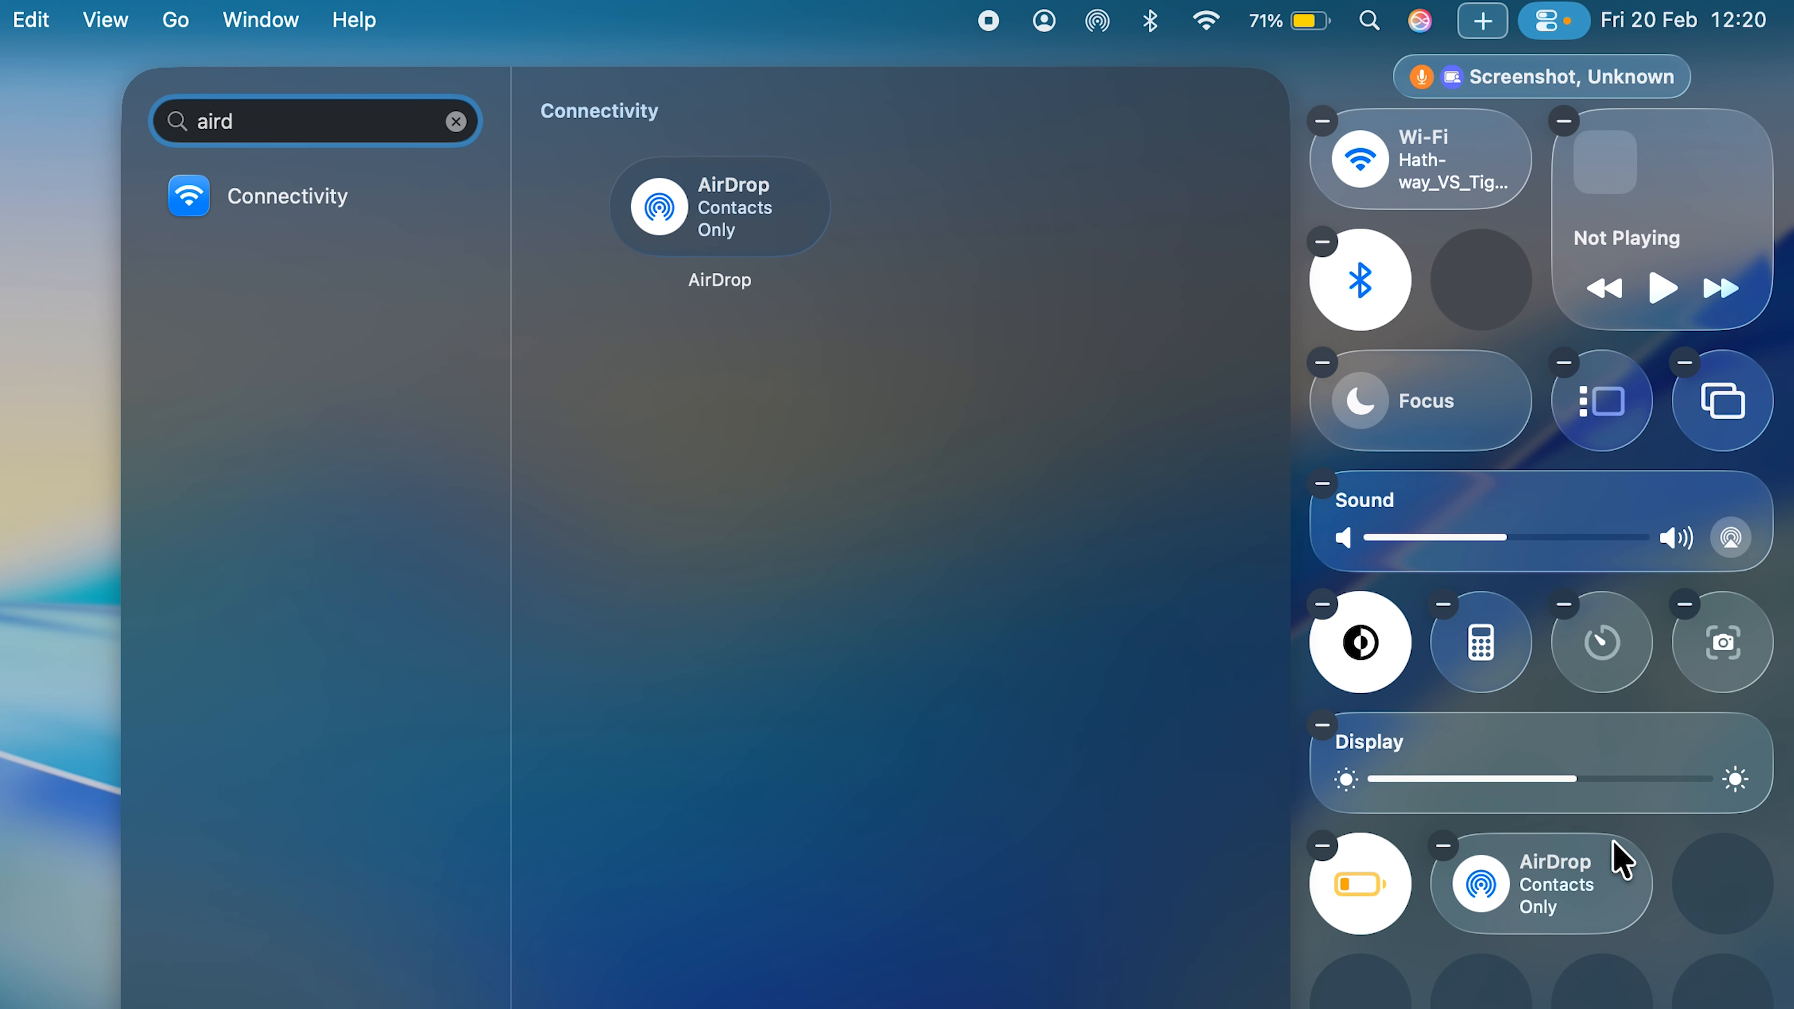
- Resize the AirDrop control to Small, place it beside Bluetooth, and close Control Centre
{"action": "right_click", "coordinate": [1554, 884]}
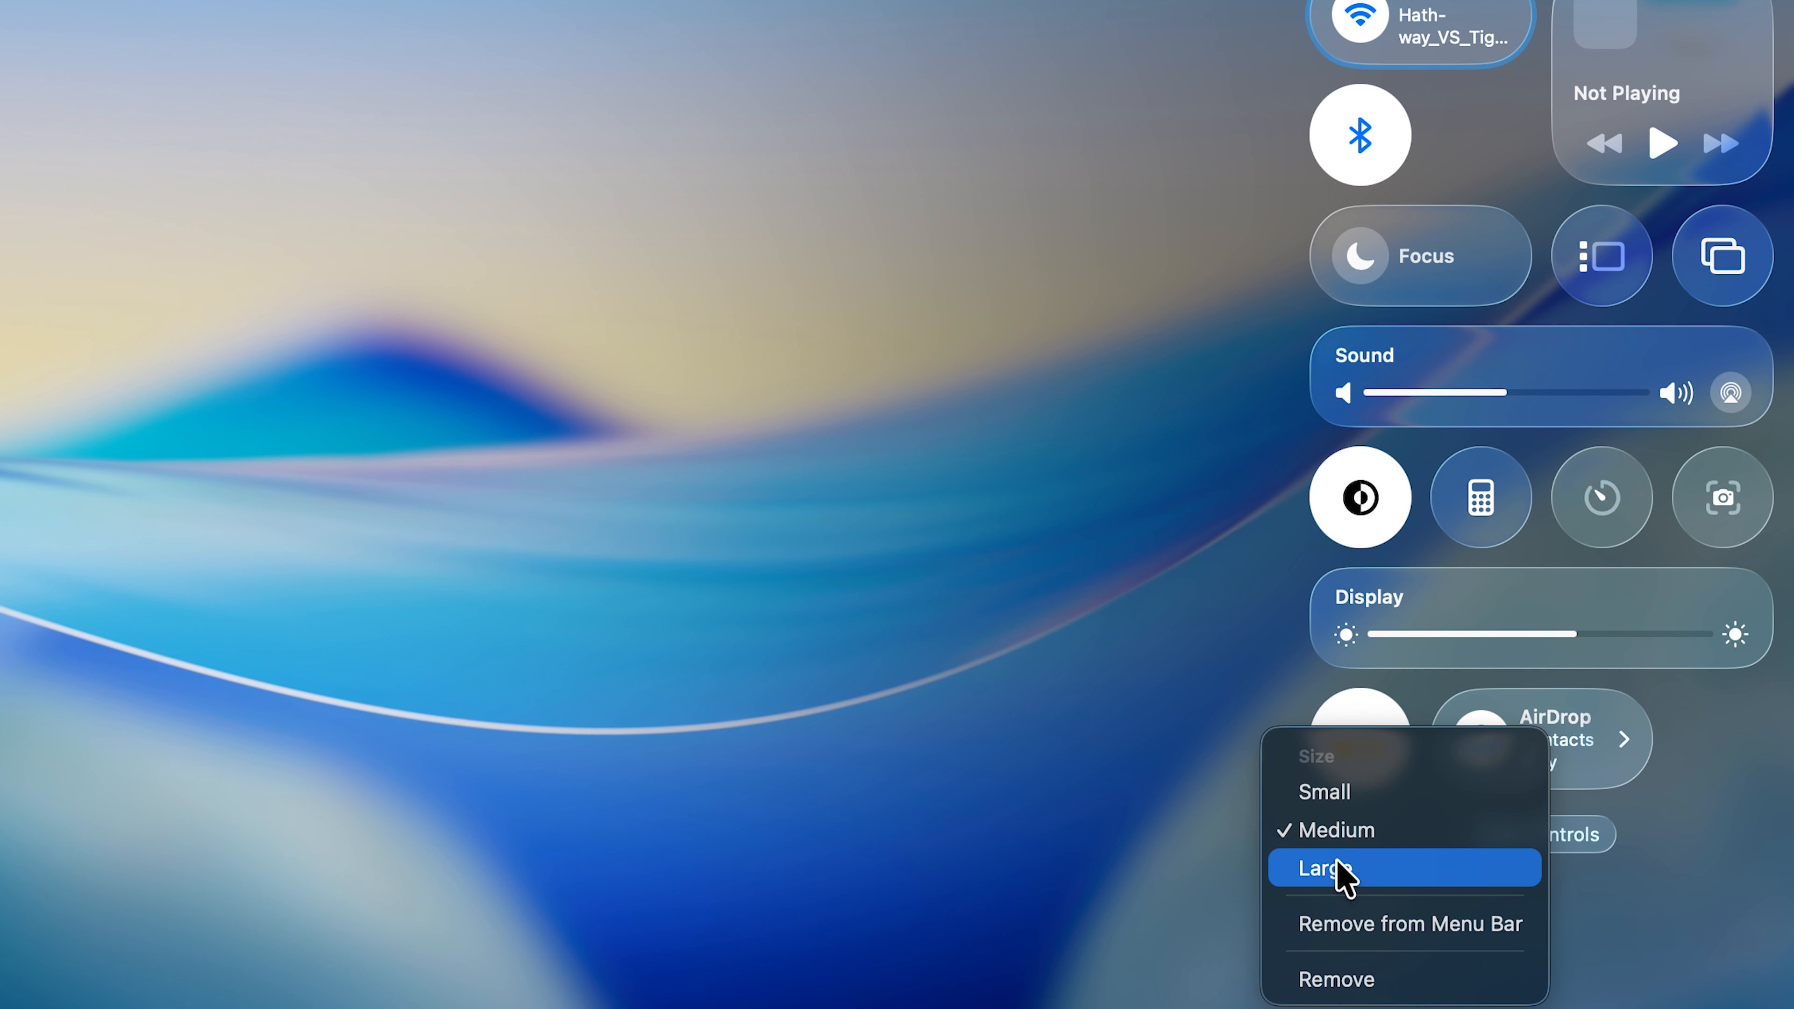
{"action": "left_click", "coordinate": [1346, 793]}
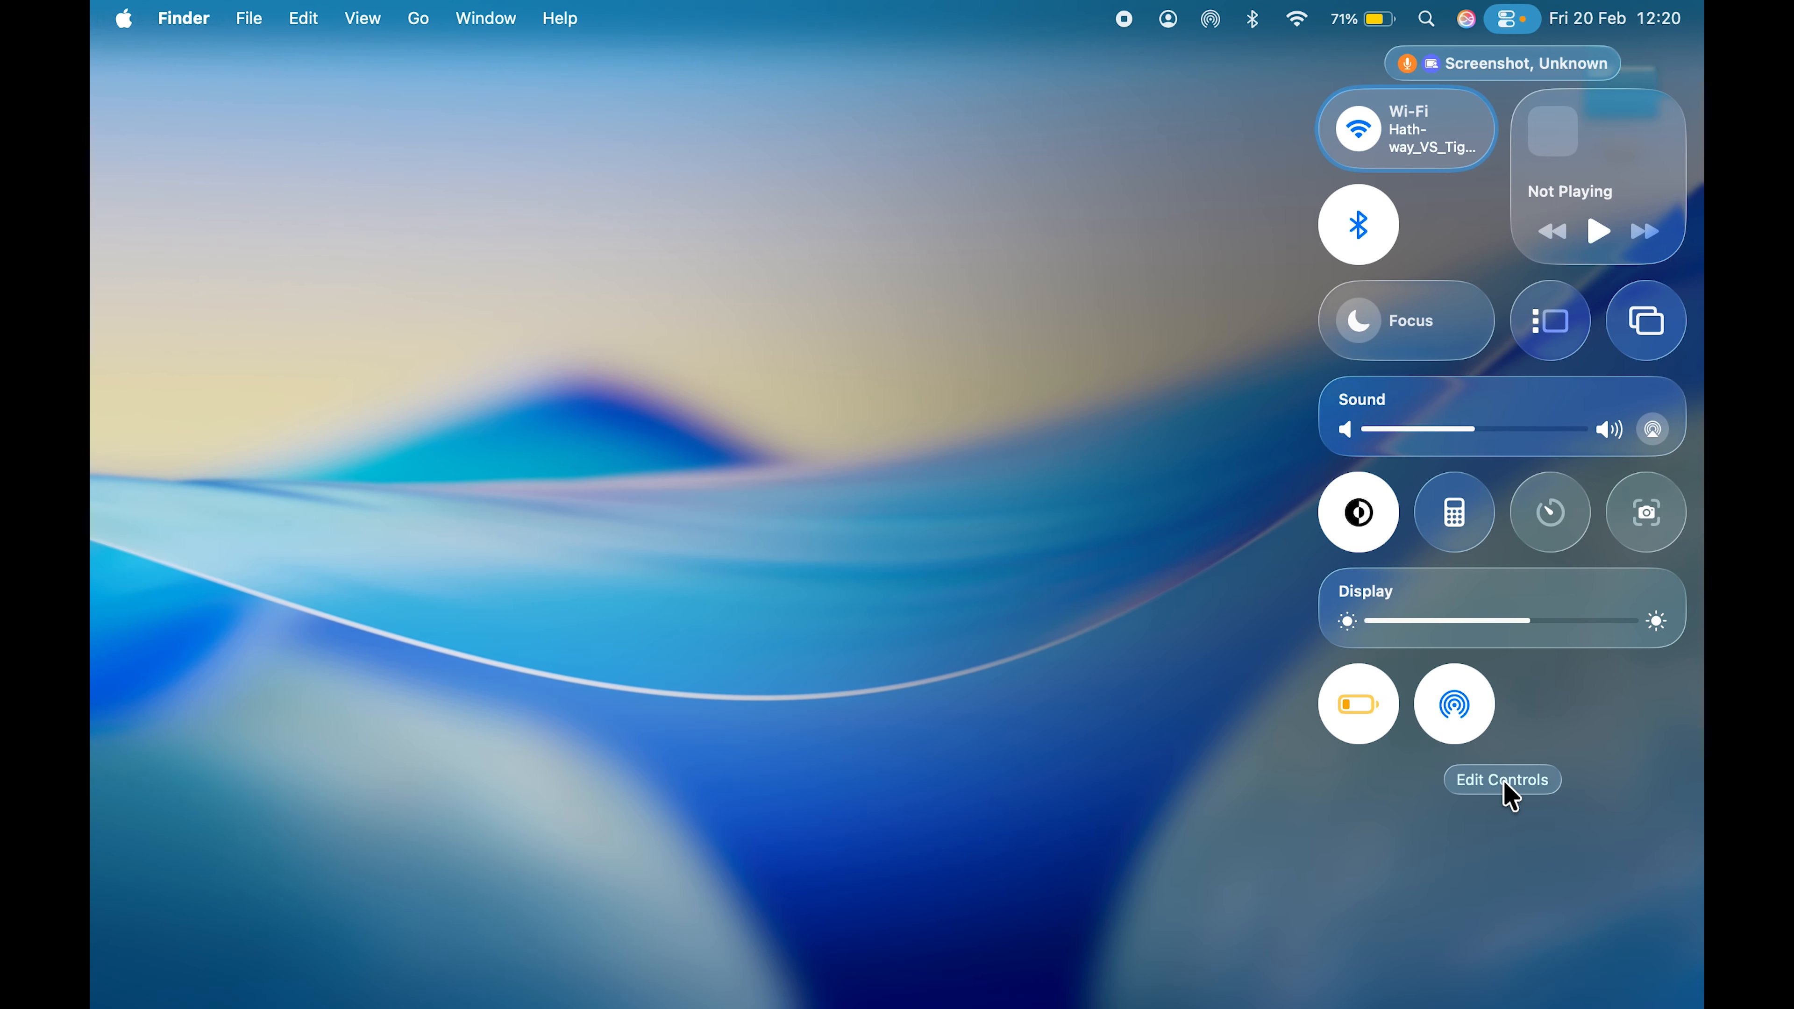
{"action": "left_click", "coordinate": [1503, 780]}
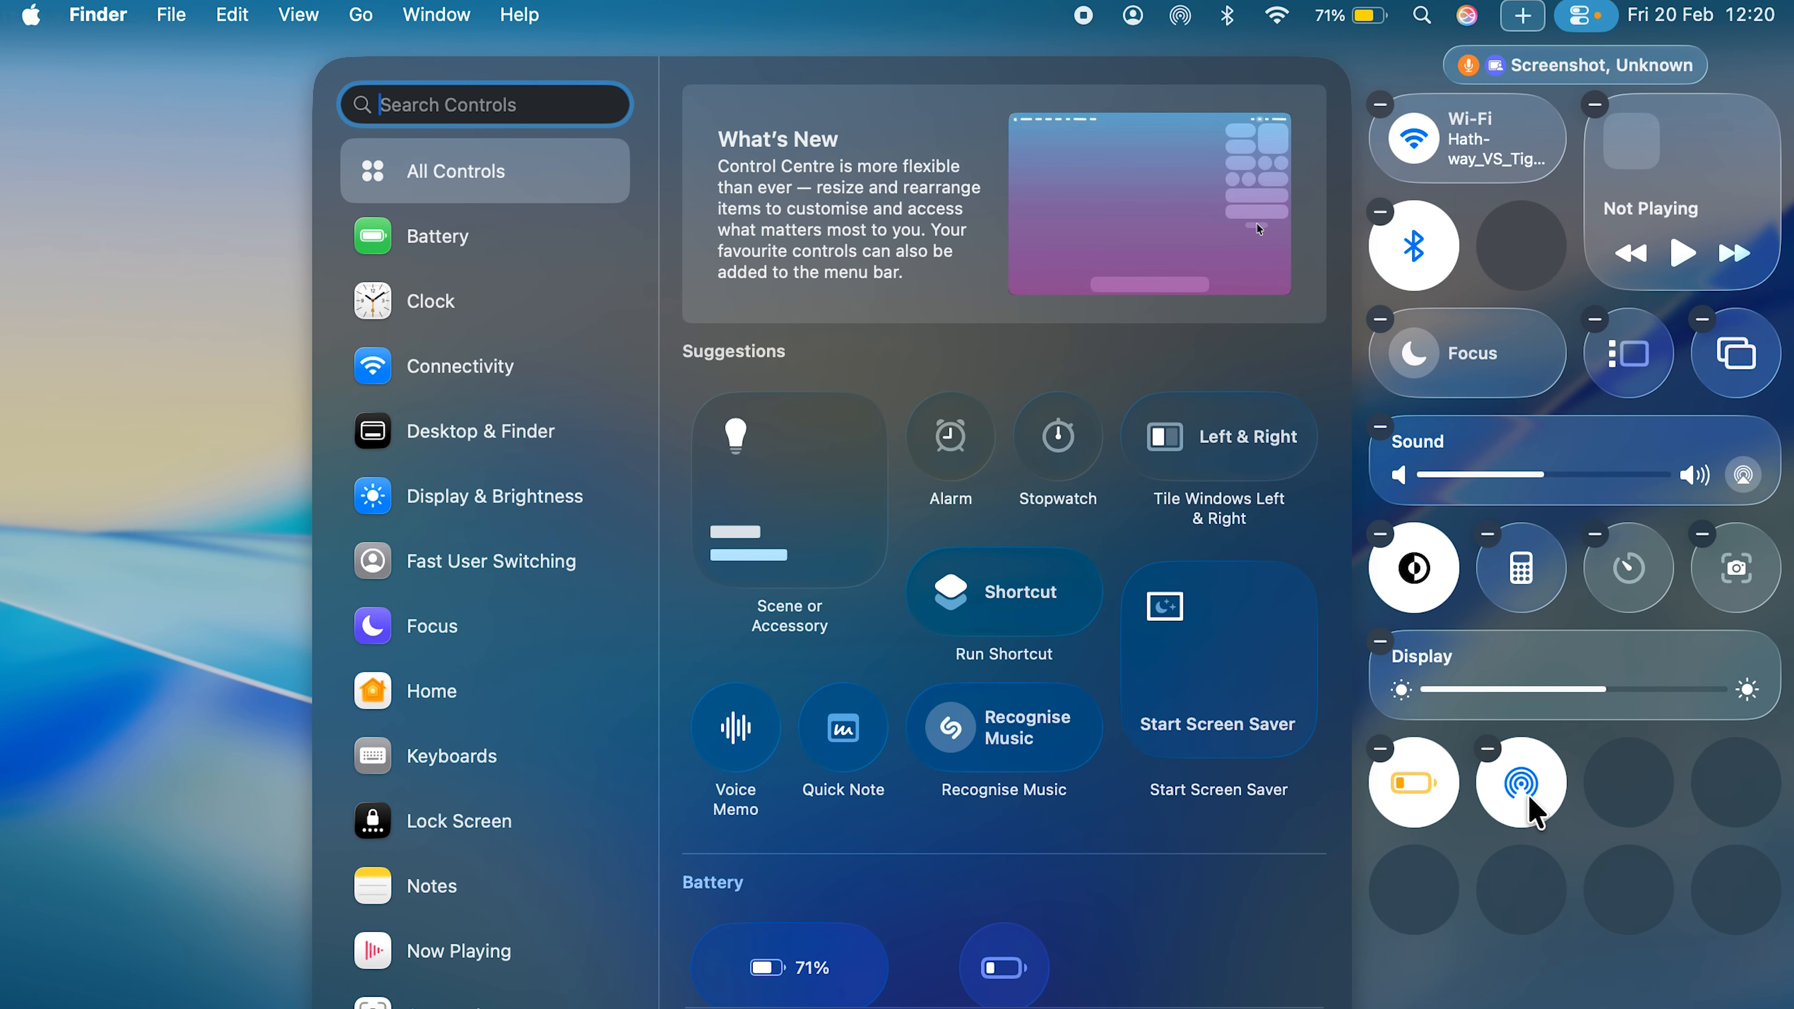
{"action": "left_click_drag", "start_coordinate": [1529, 800], "coordinate": [1528, 259]}
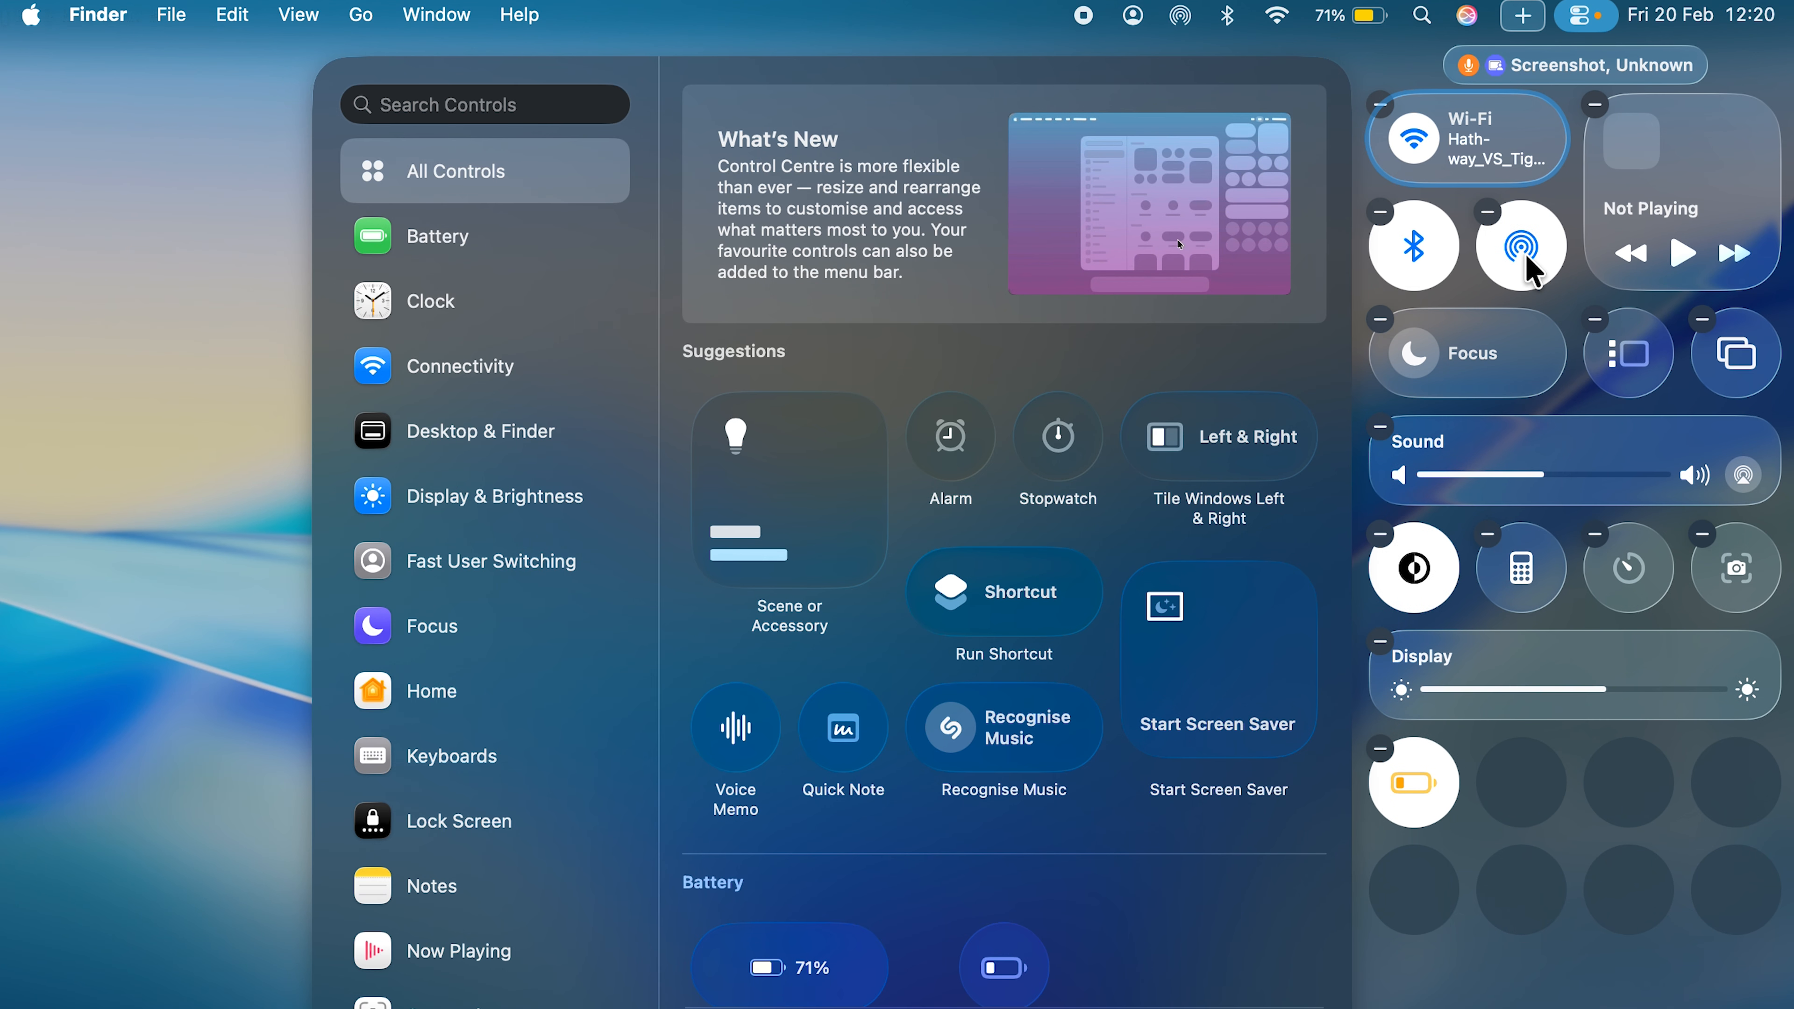
{"action": "left_click", "coordinate": [209, 256]}
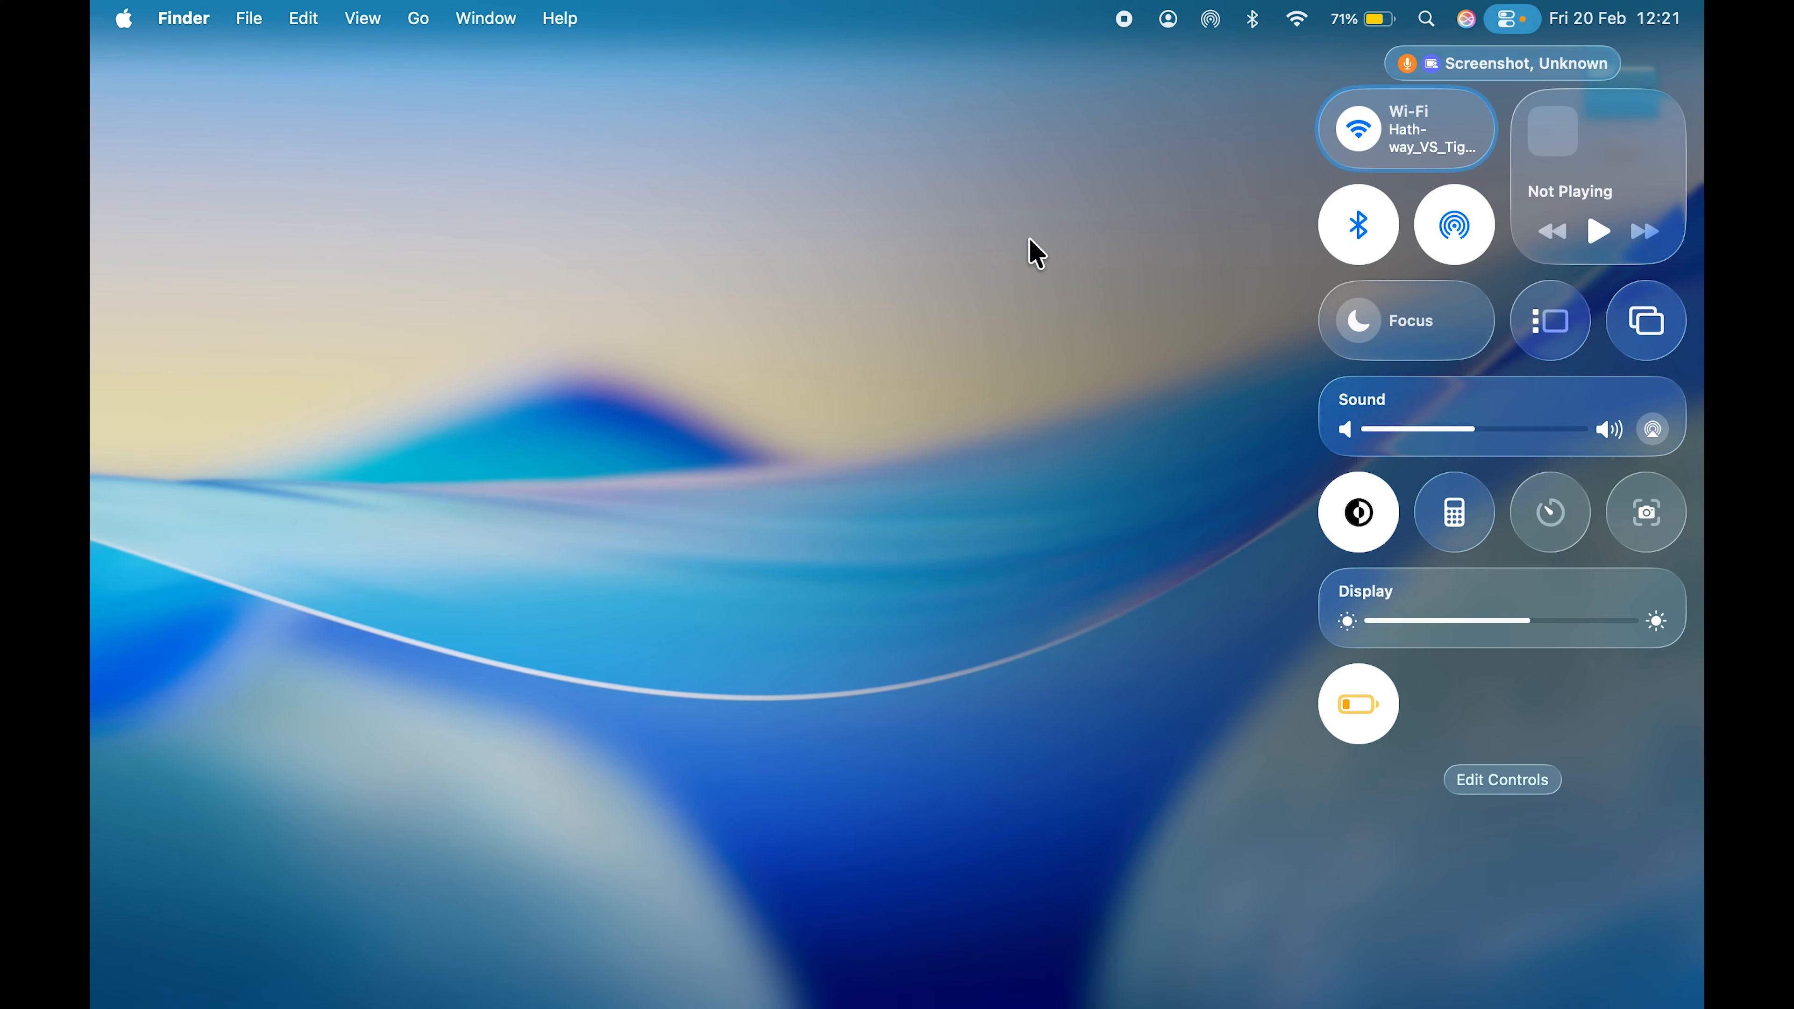
{"action": "left_click", "coordinate": [1046, 263]}
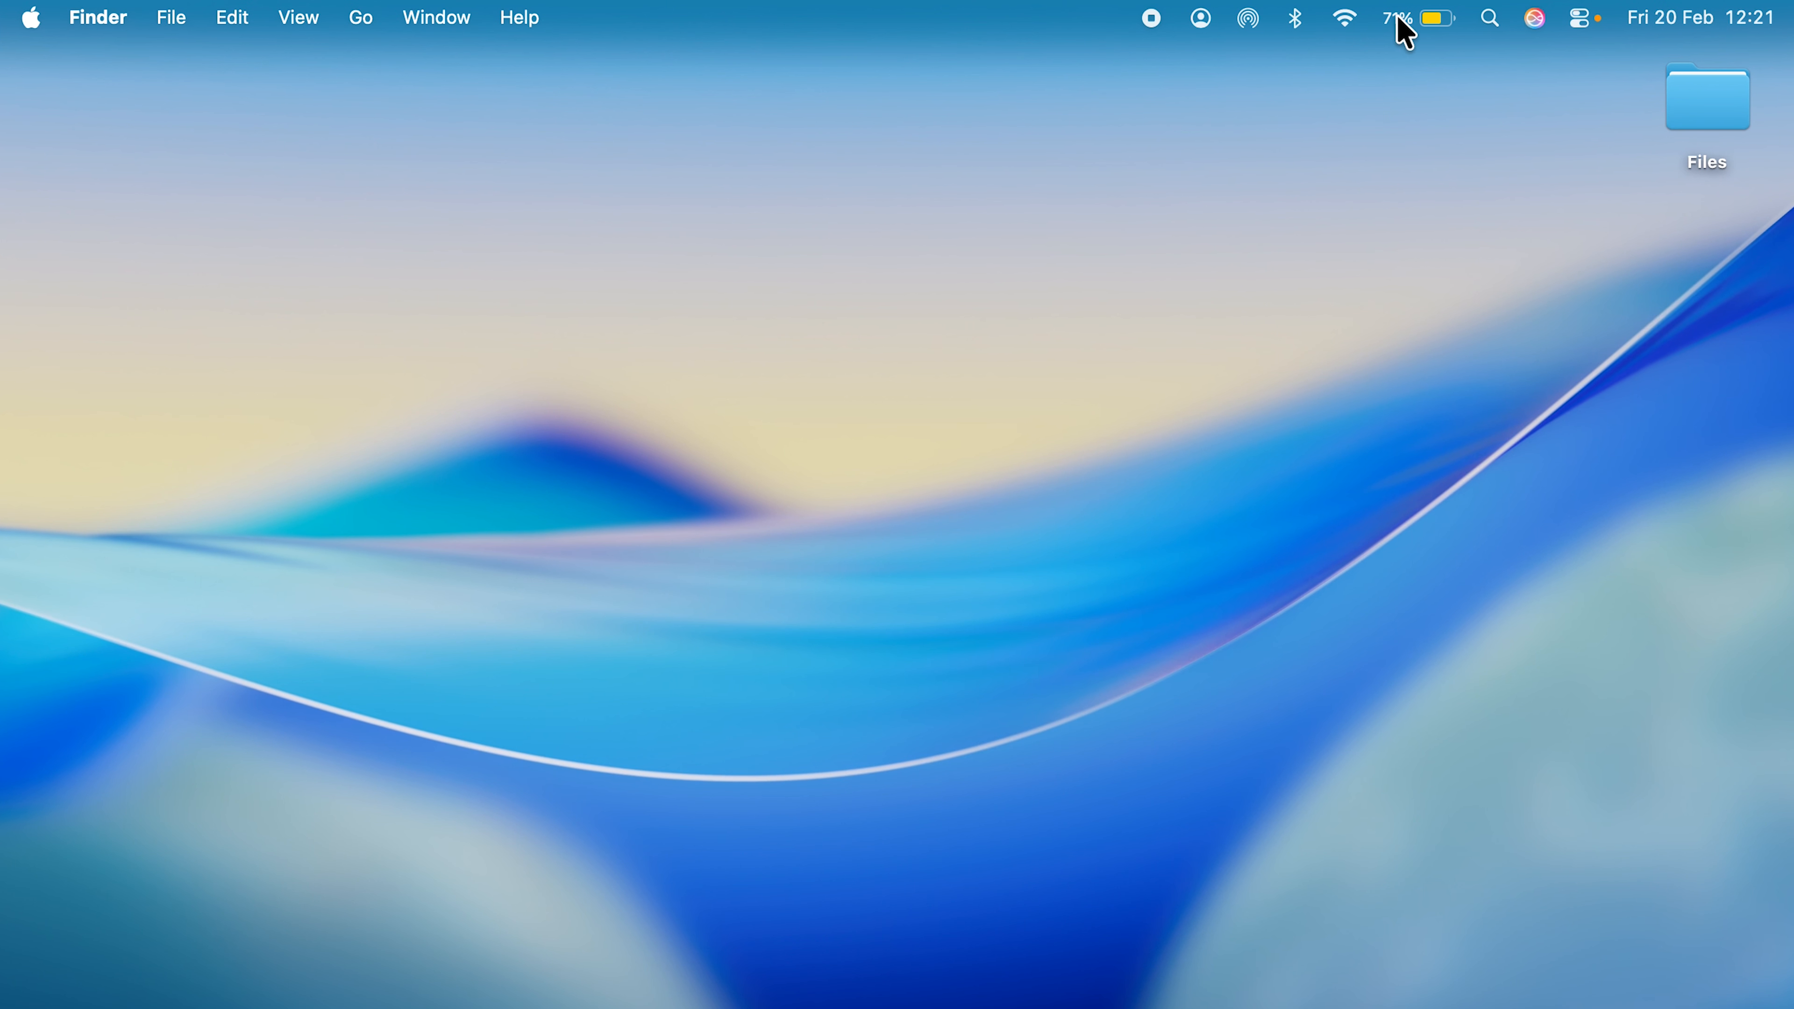
- Remove the AirDrop icon from the menu bar by pulling it off onto the desktop
{"action": "mouse_move", "coordinate": [1031, 997]}
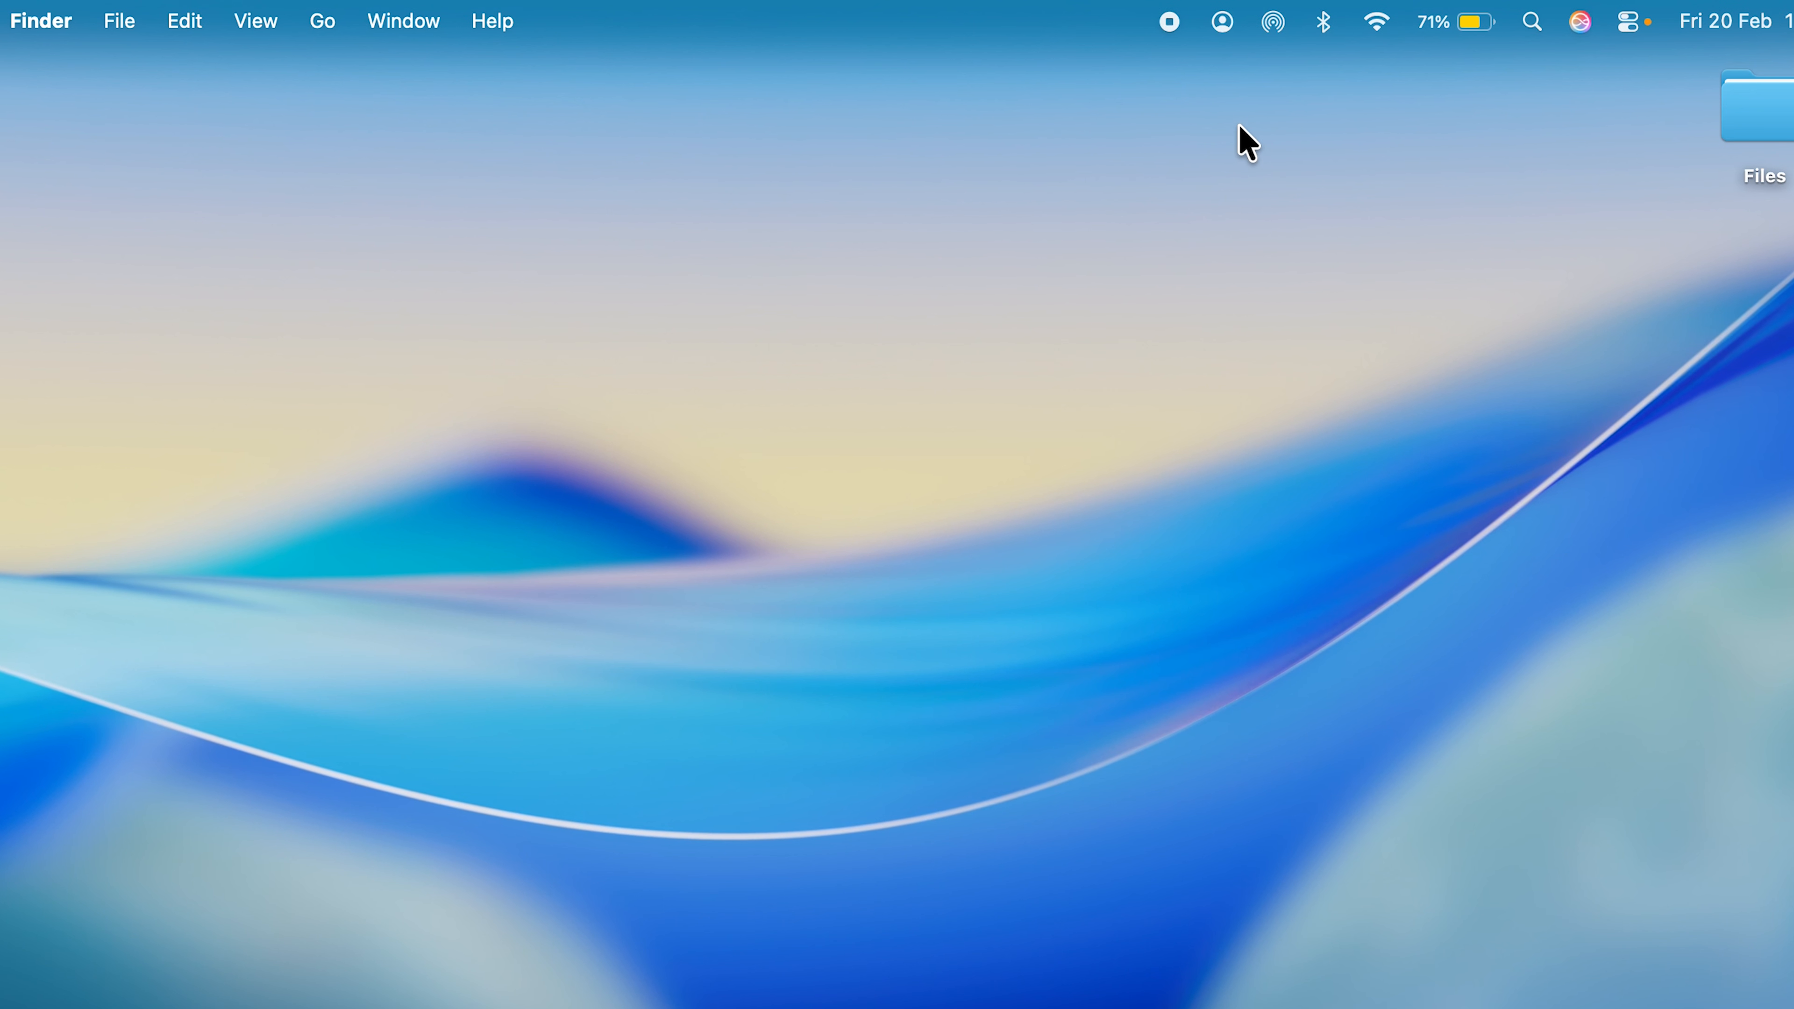
{"action": "left_click", "coordinate": [1277, 23]}
{"action": "left_click_drag", "start_coordinate": [1277, 23], "coordinate": [1329, 378]}
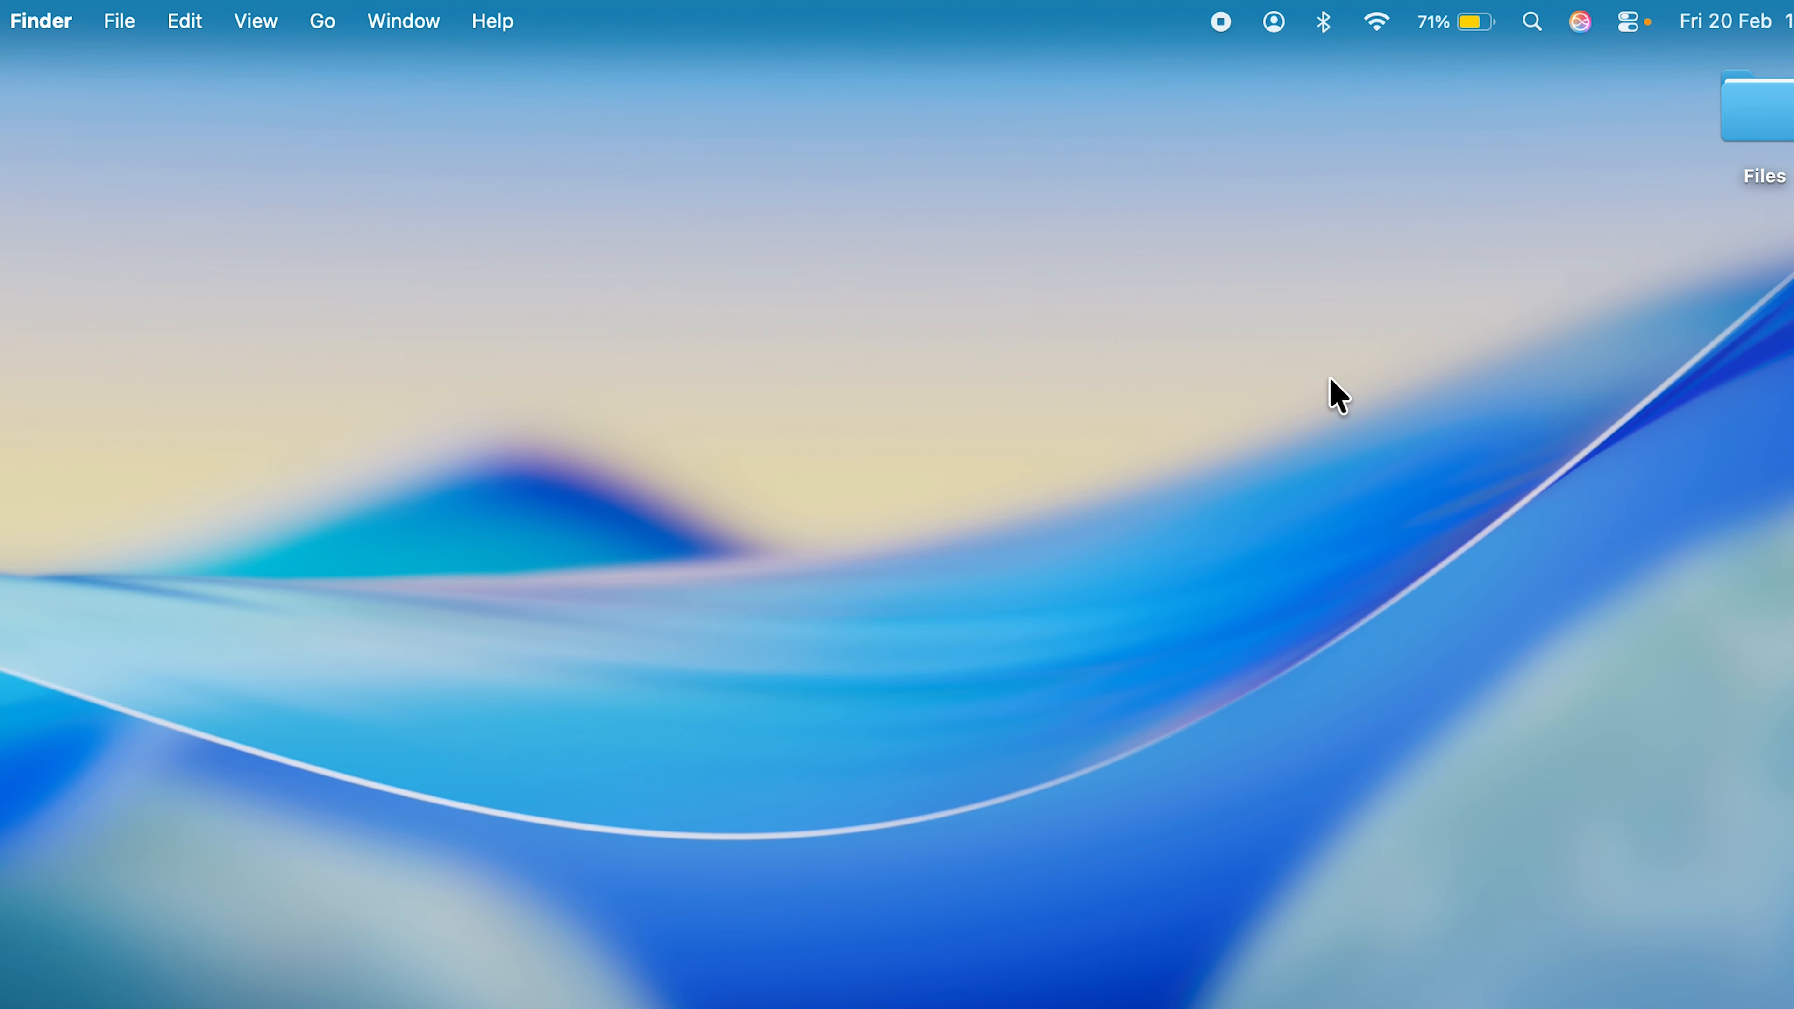